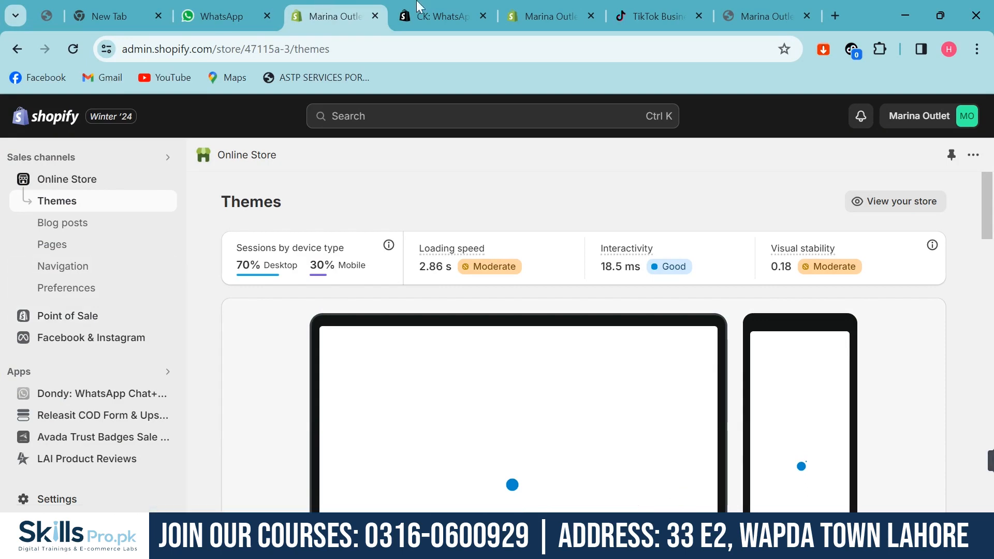
Step: Switch to TikTok Business Center and start creating ads with the only listed ad account
click(612, 10)
scroll(728, 366, down, 5)
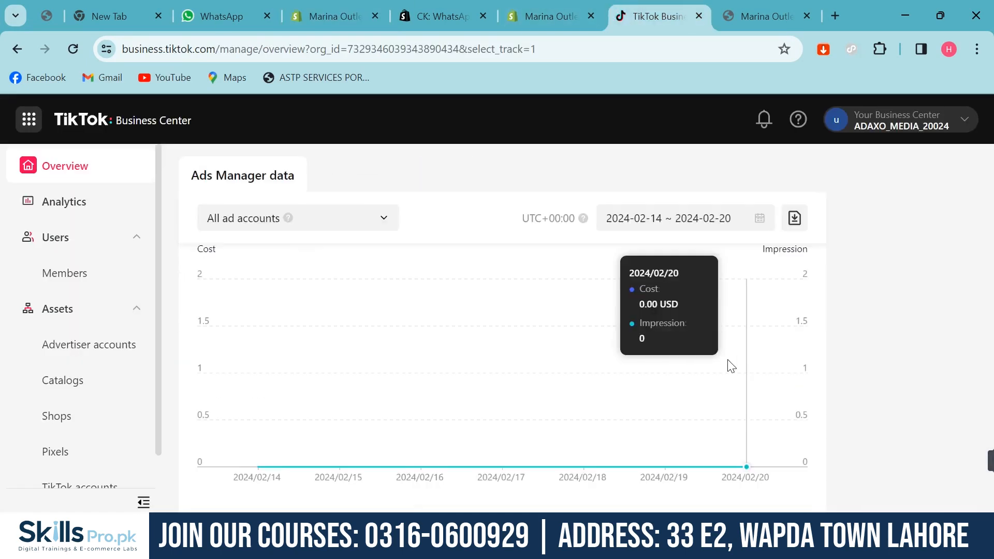
scroll(993, 290, up, 5)
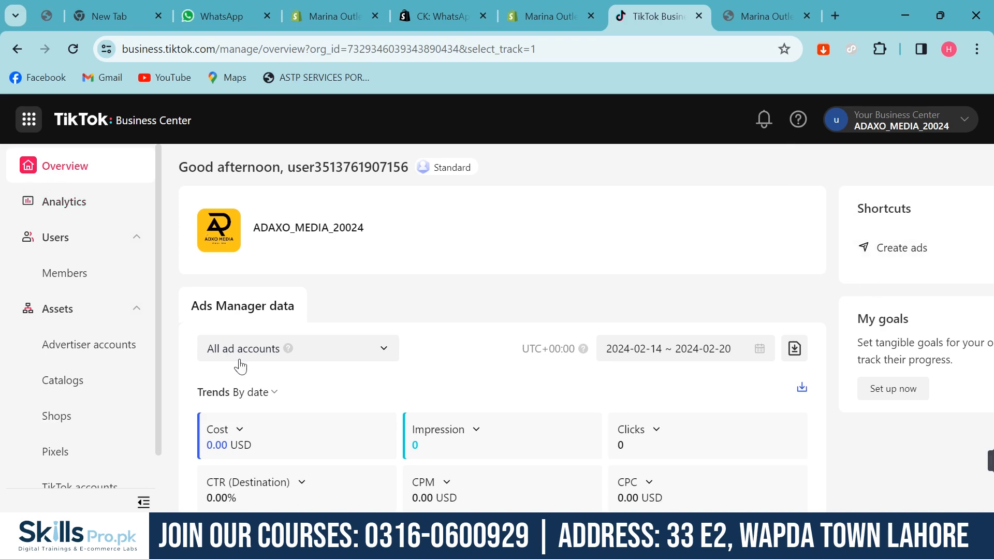
click(893, 263)
click(491, 211)
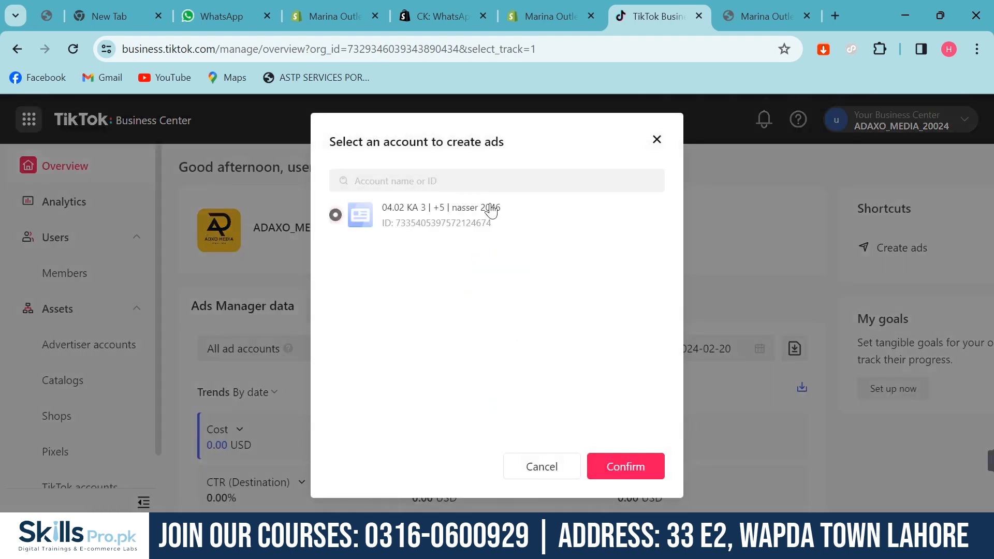
click(627, 468)
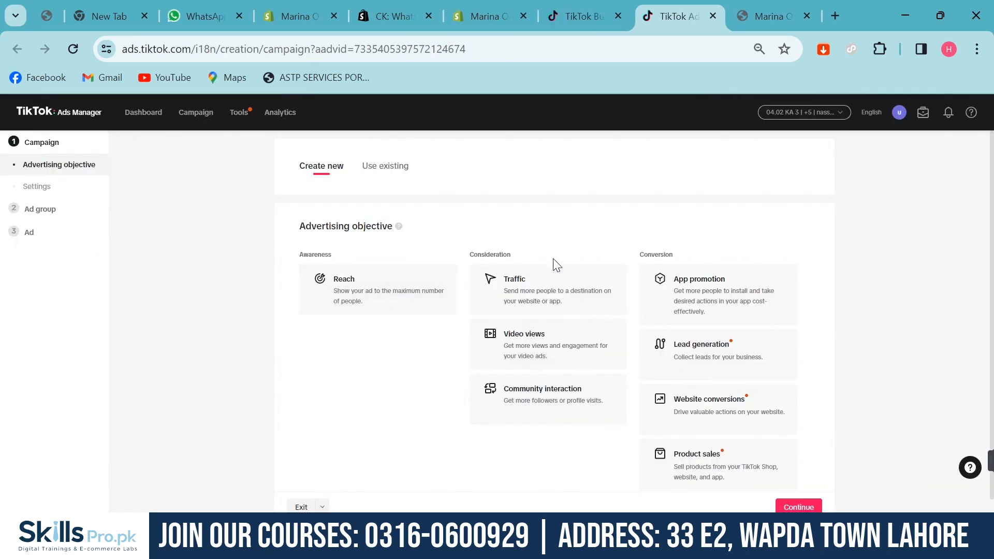
Step: Review the advertising objectives and choose Website conversions for the new campaign
key(ctrl+plus)
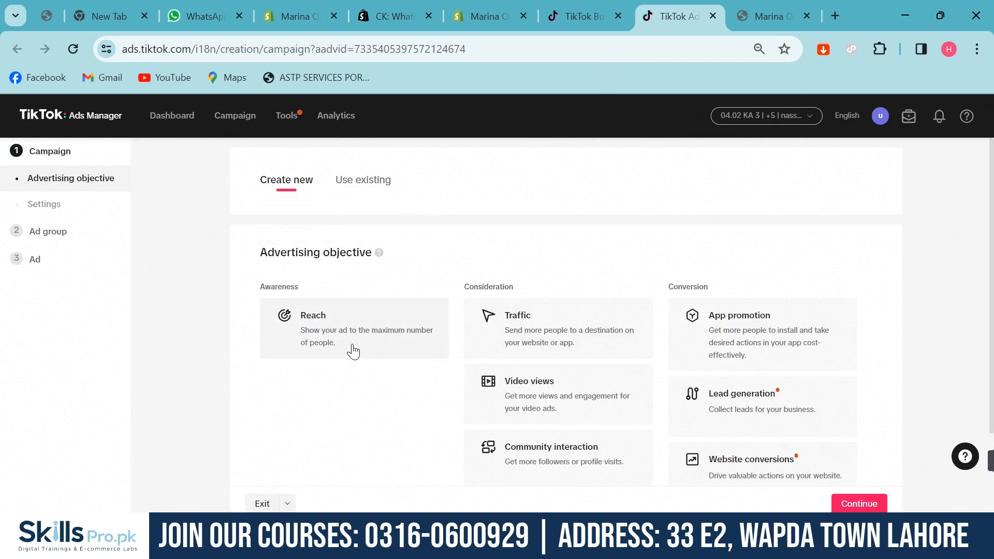
scroll(493, 284, down, 2)
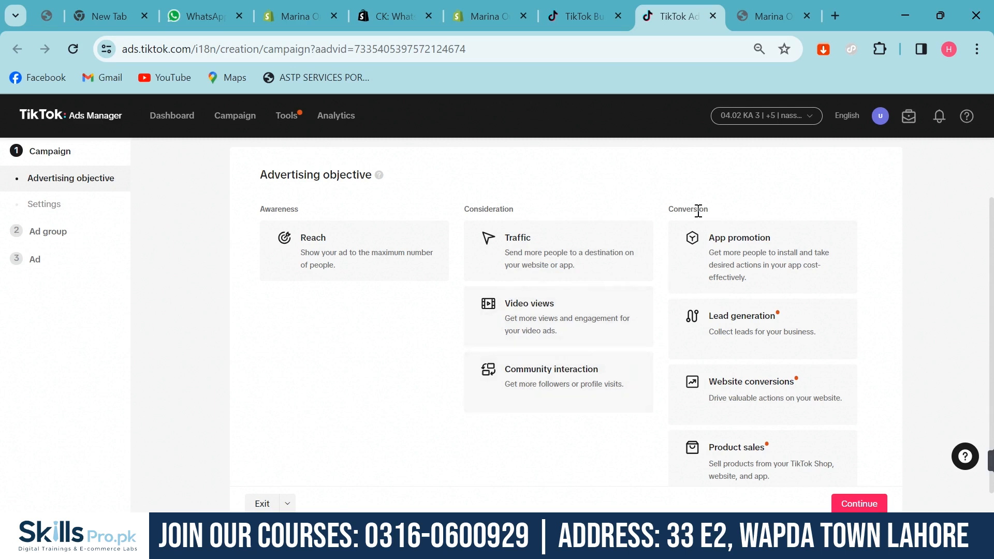
drag(712, 209, 667, 210)
click(924, 289)
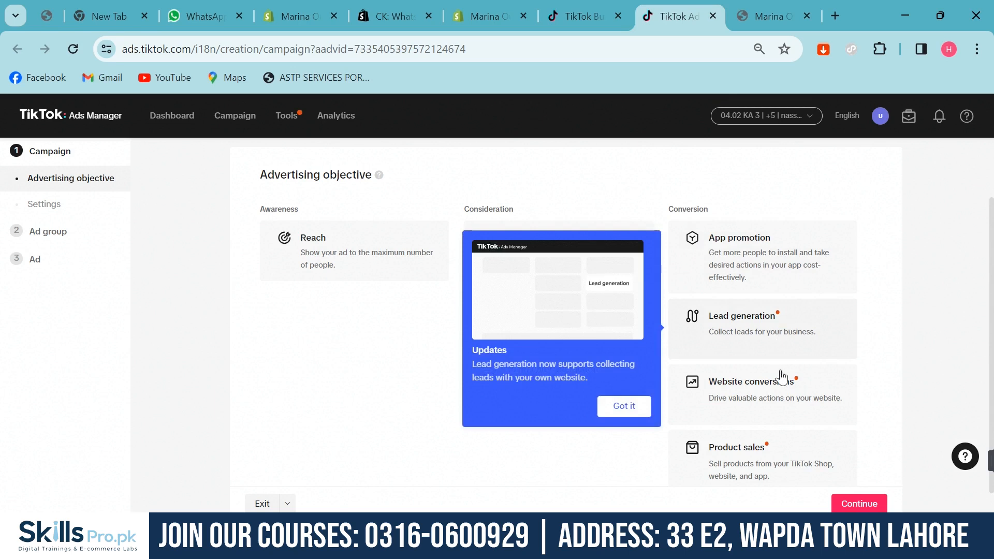
mouse_move(761, 397)
mouse_move(734, 469)
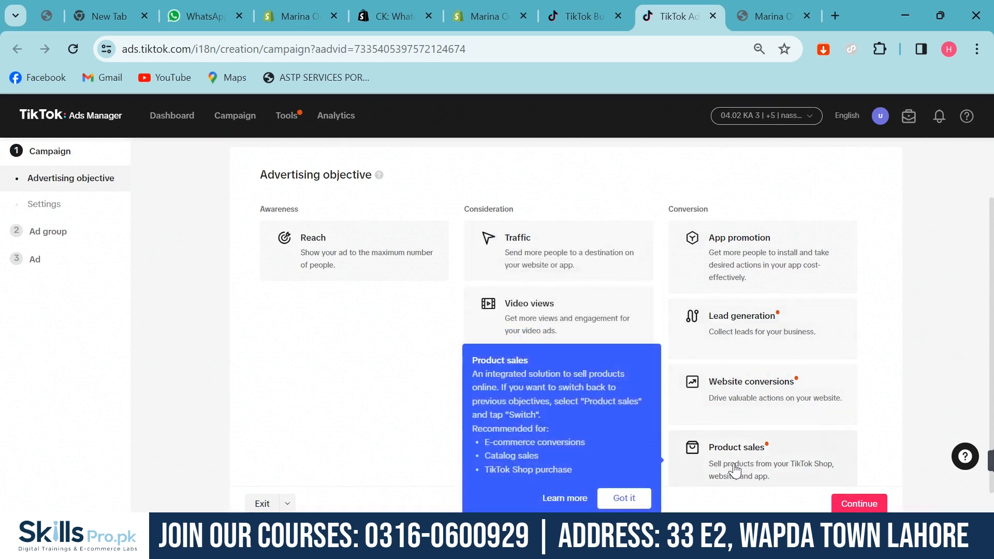
scroll(863, 328, down, 1)
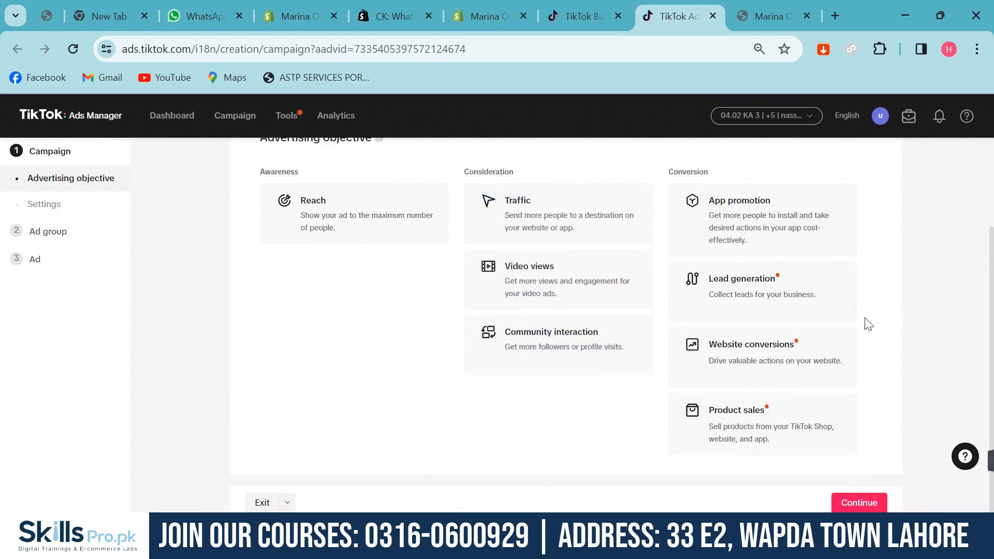
mouse_move(818, 351)
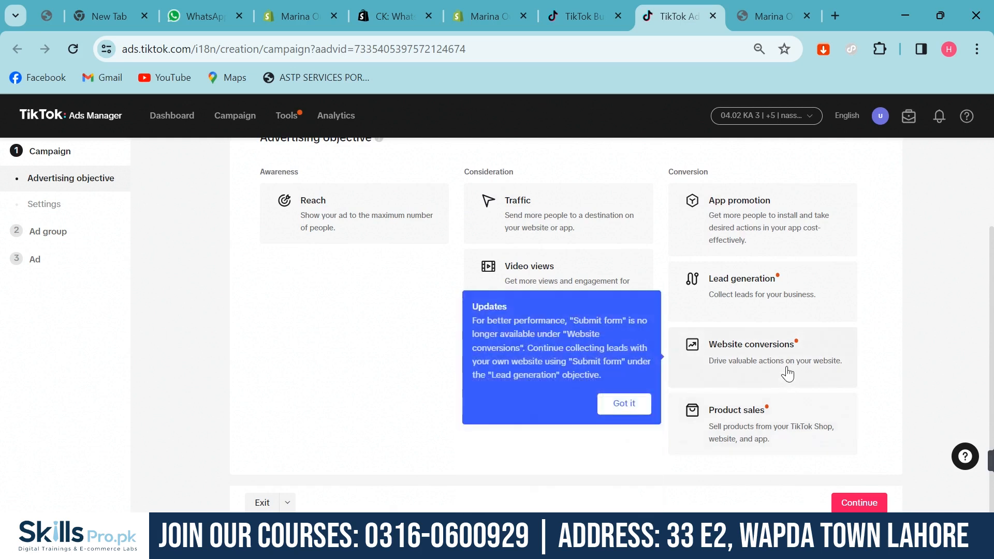
mouse_move(754, 433)
click(777, 359)
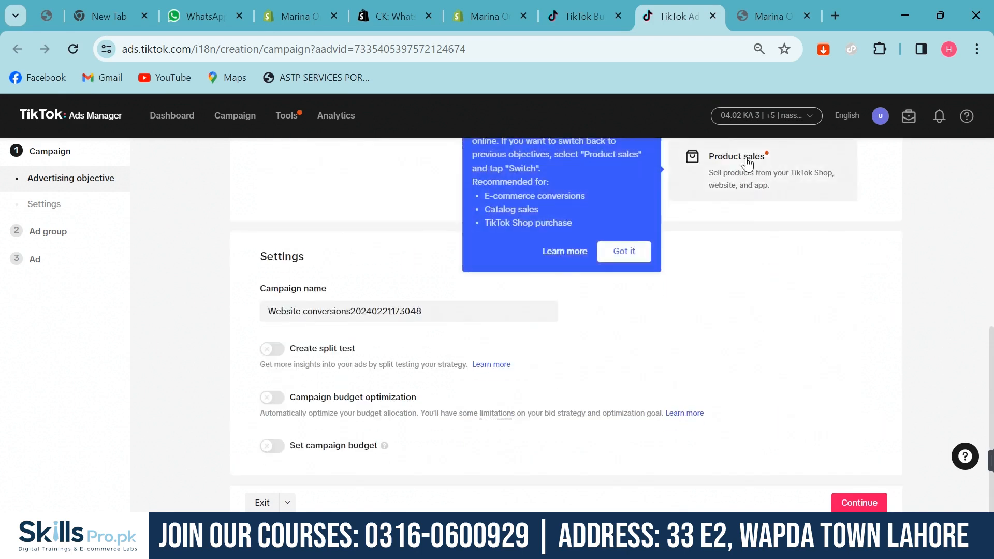
Step: Name the campaign "Airpods" and continue to the ad group settings
double_click(377, 312)
triple_click(377, 312)
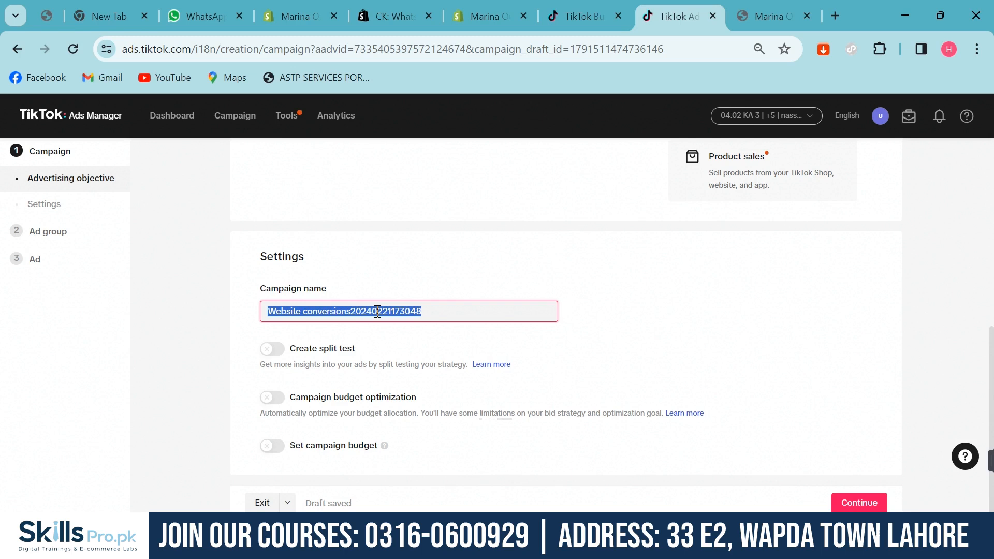
text(Airpods)
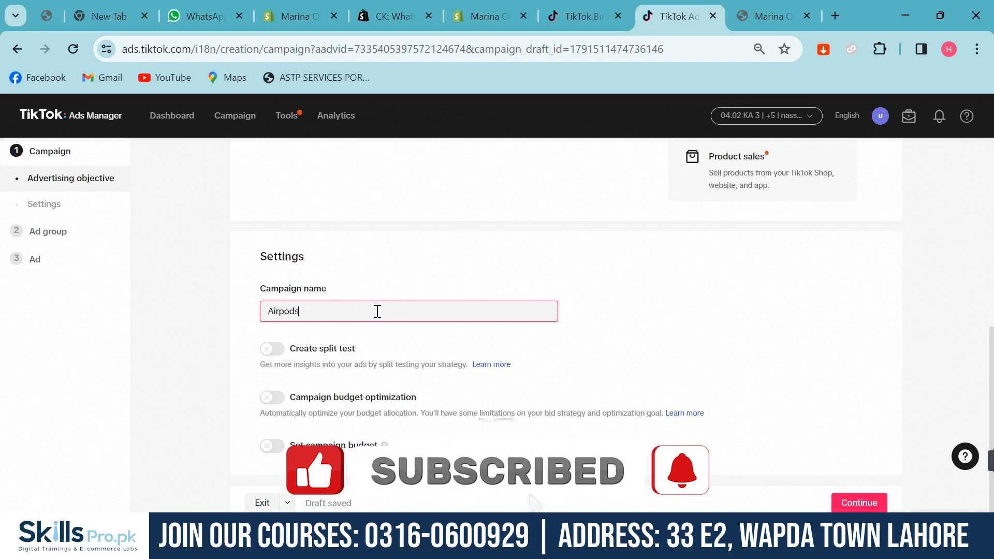
click(878, 505)
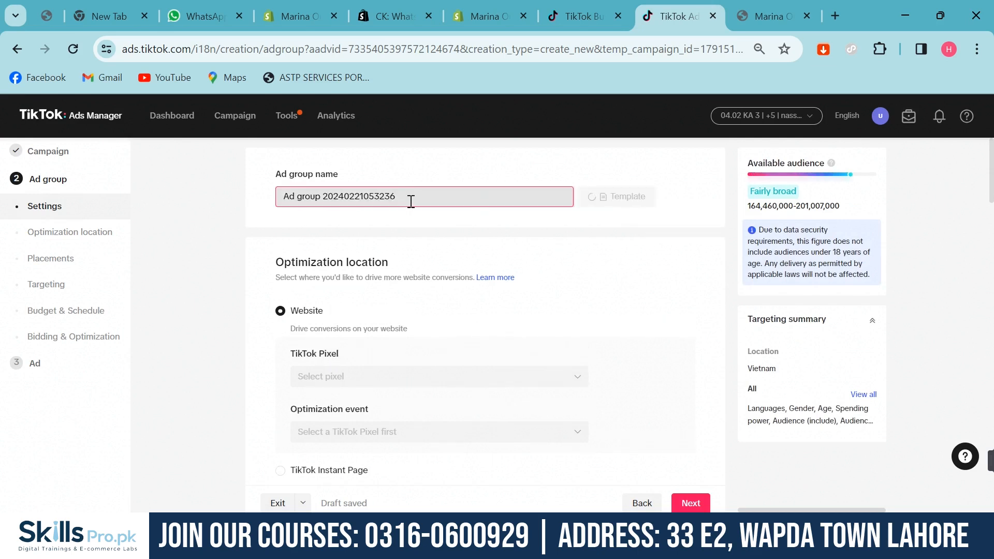
Step: Rename the ad group as "Airpods Ad Group" and dismiss the naming template tip
triple_click(411, 202)
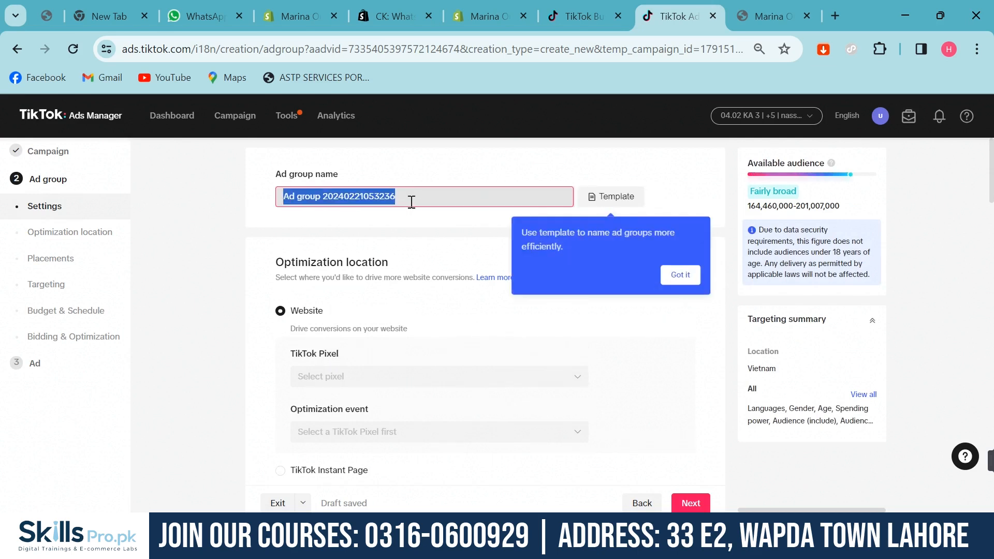
text(Airpods Ad Group)
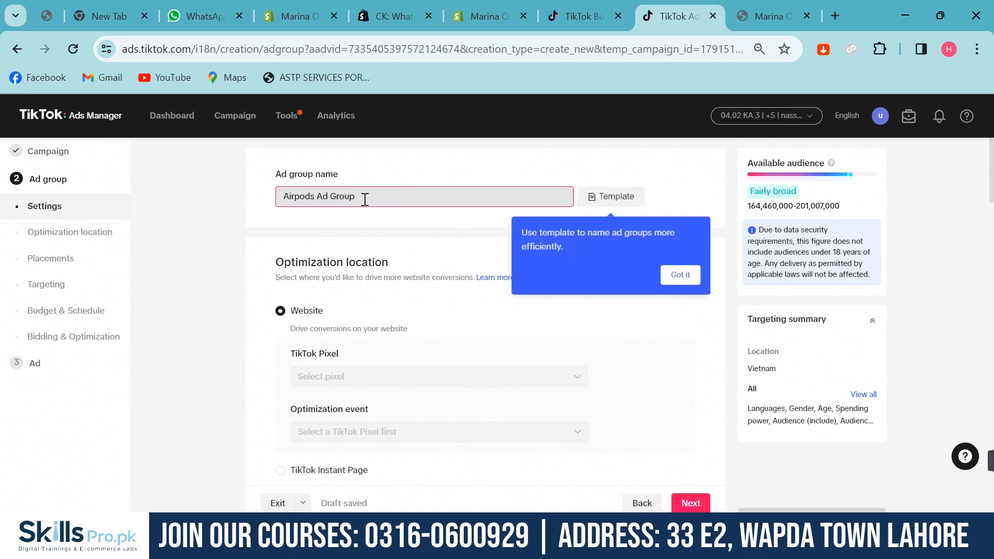
click(338, 225)
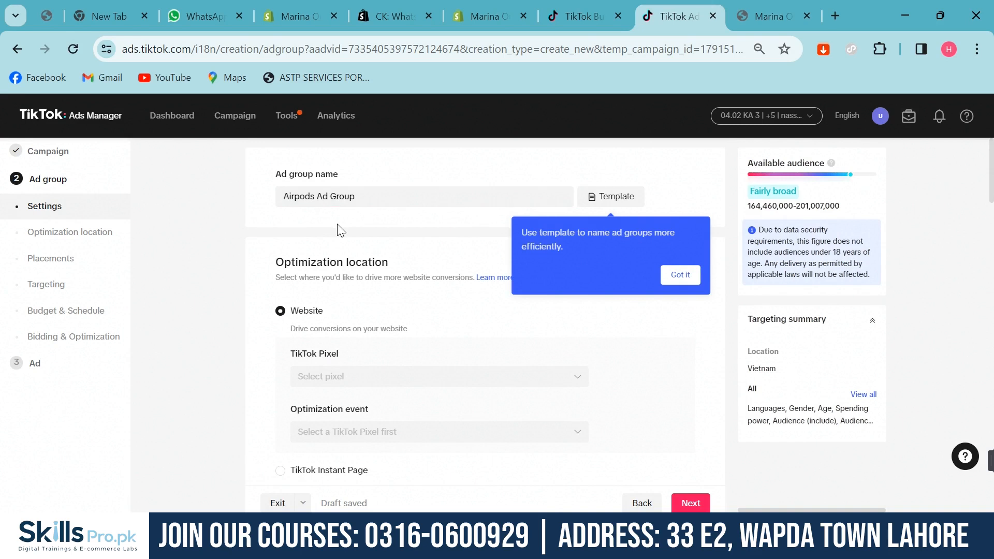
click(683, 275)
Step: Set the optimization location to Website with the Marina_Outlet_PIXEL pixel and Place an Order as the optimization event
scroll(373, 290, down, 1)
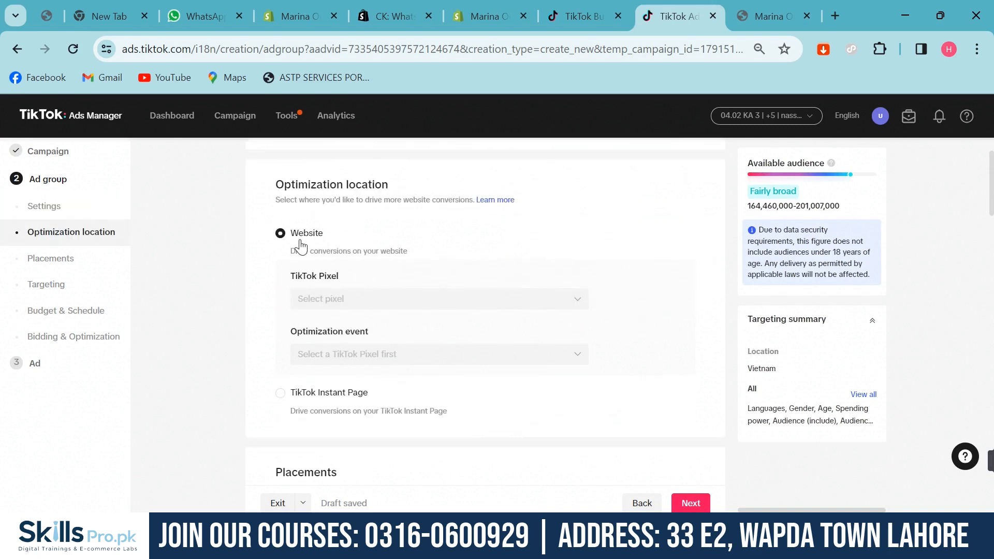
click(280, 234)
click(322, 296)
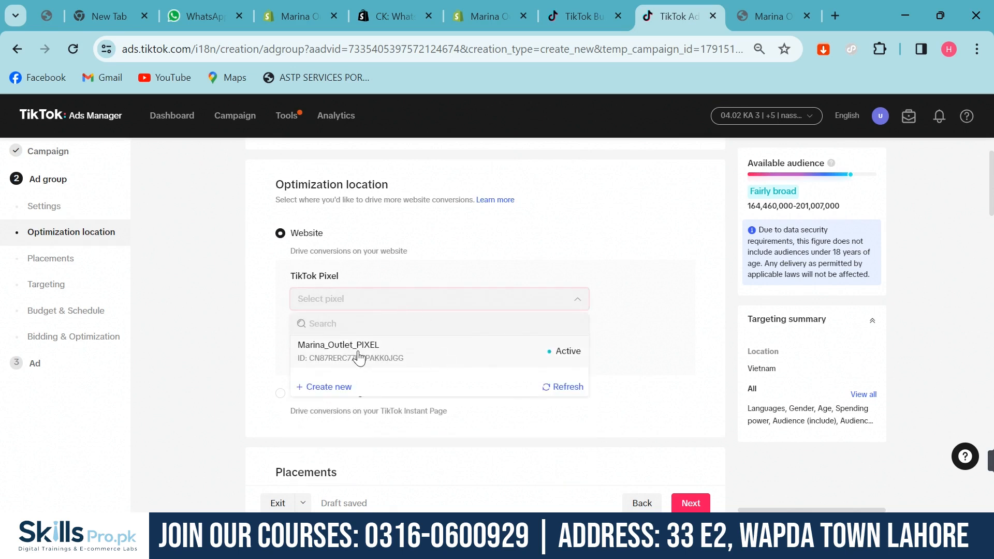
click(359, 356)
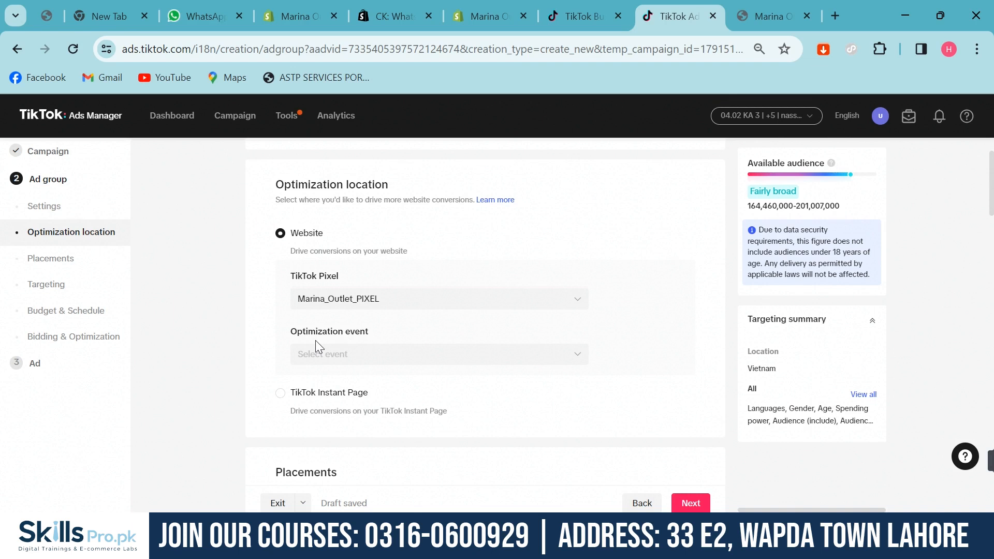
click(332, 353)
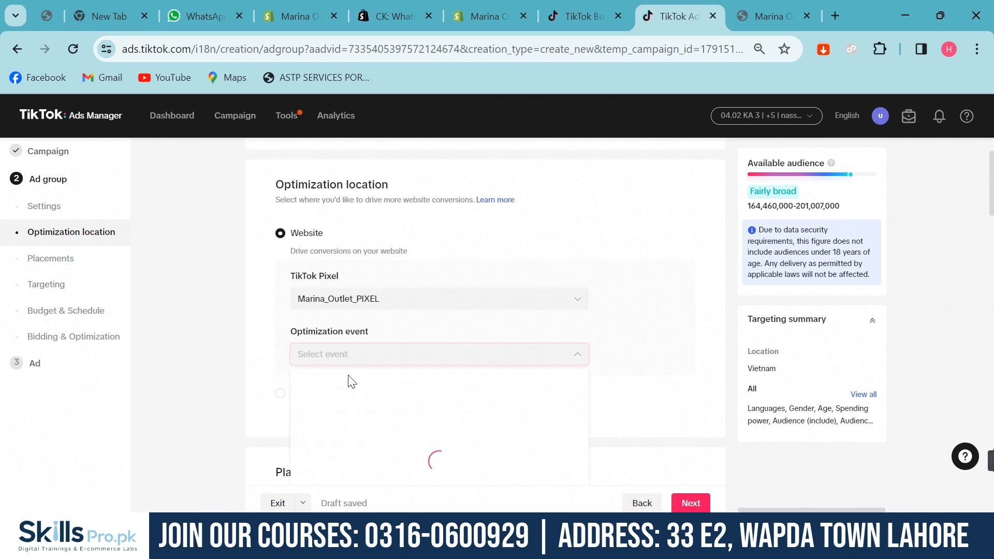
scroll(596, 253, down, 3)
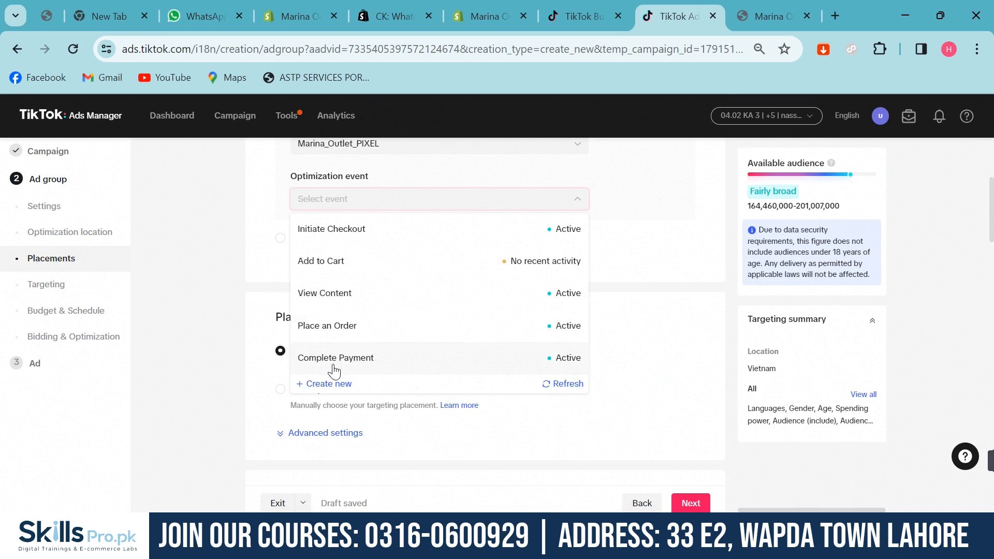
click(357, 331)
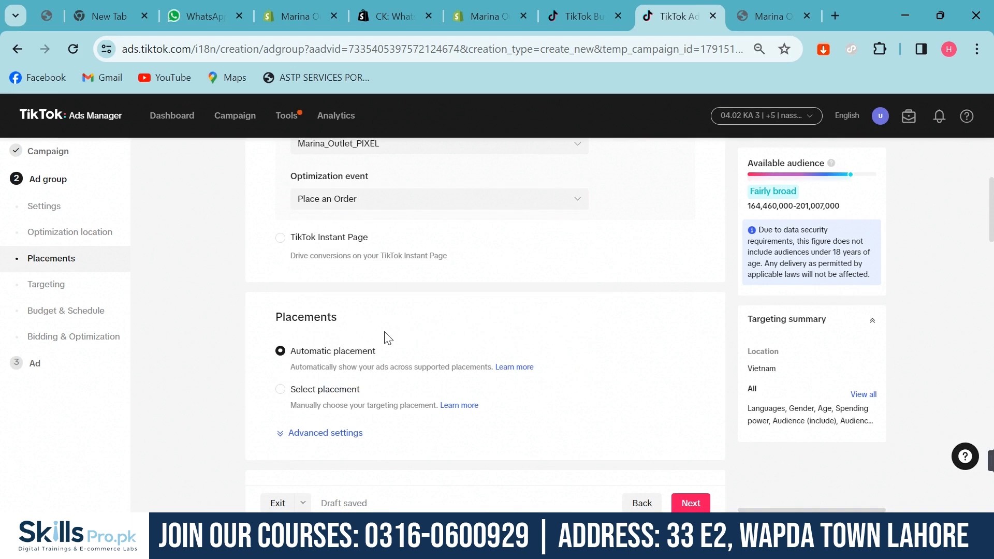
Step: Switch to manual placement and keep only TikTok, excluding Global App Bundle and Pangle
scroll(386, 337, down, 1)
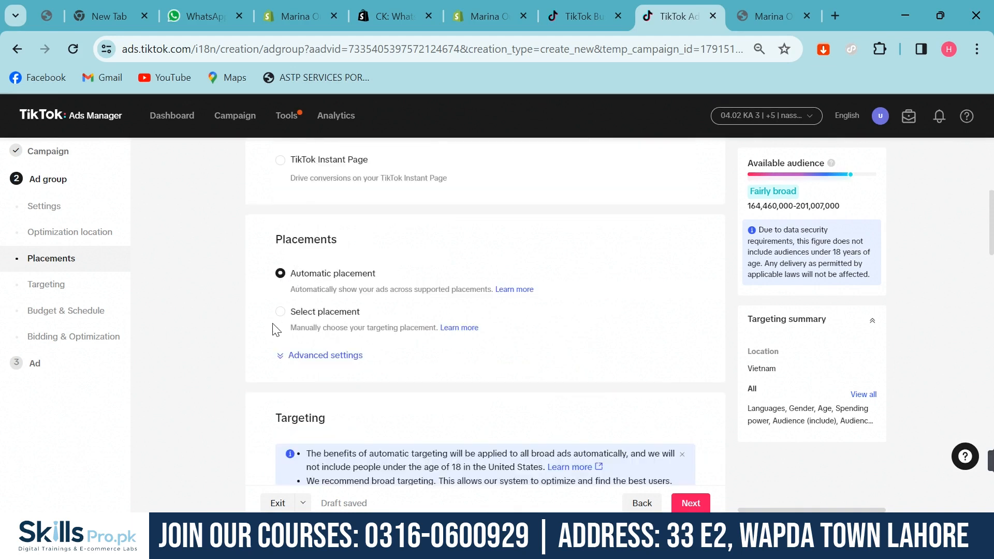
click(280, 311)
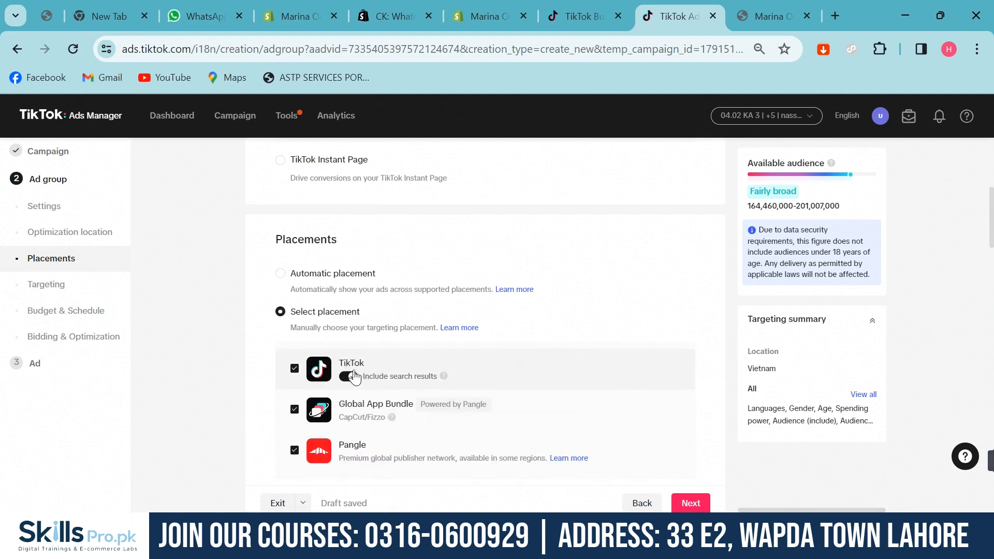
scroll(342, 375, down, 1)
click(295, 332)
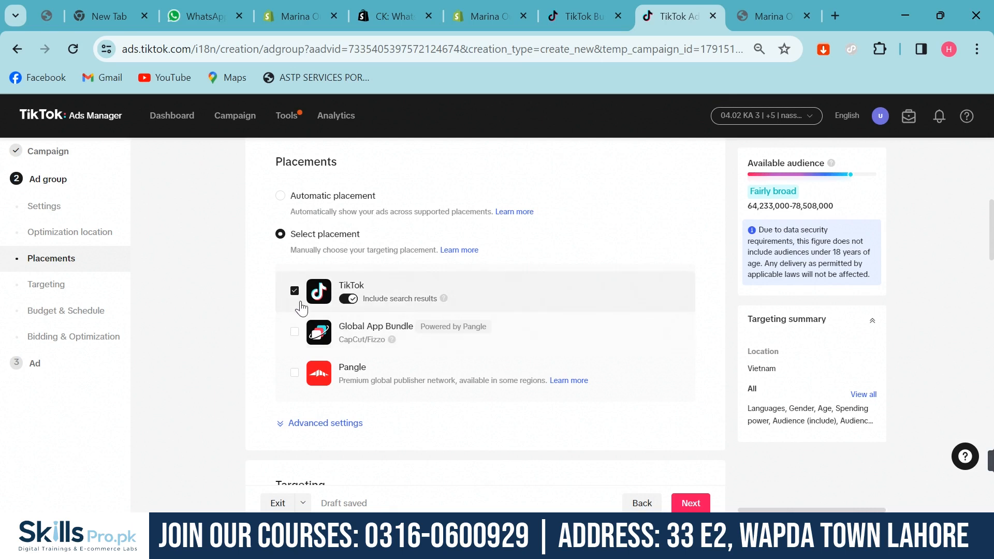
Step: Replace Vietnam with Punjab, Pakistan as the ad group's target location
scroll(210, 334, down, 5)
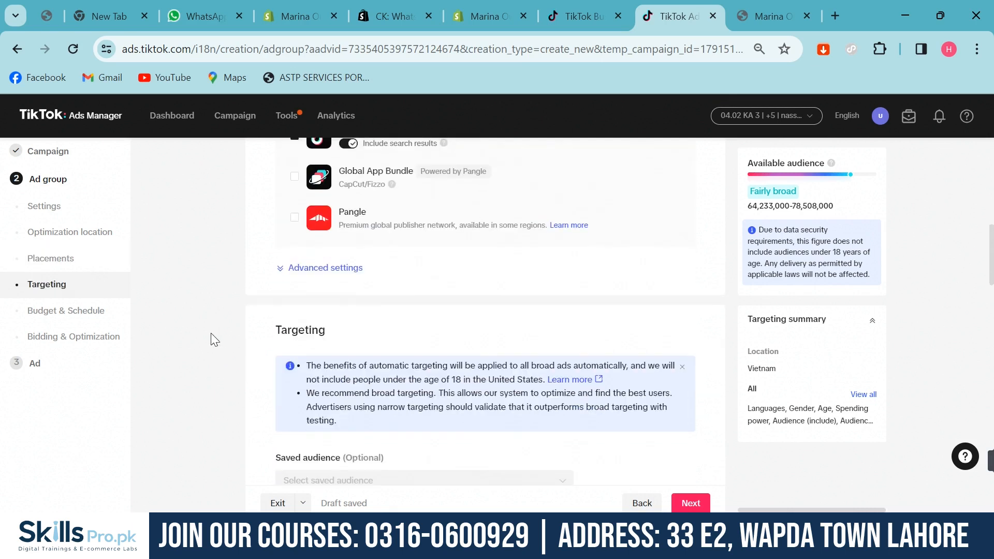
scroll(231, 334, down, 2)
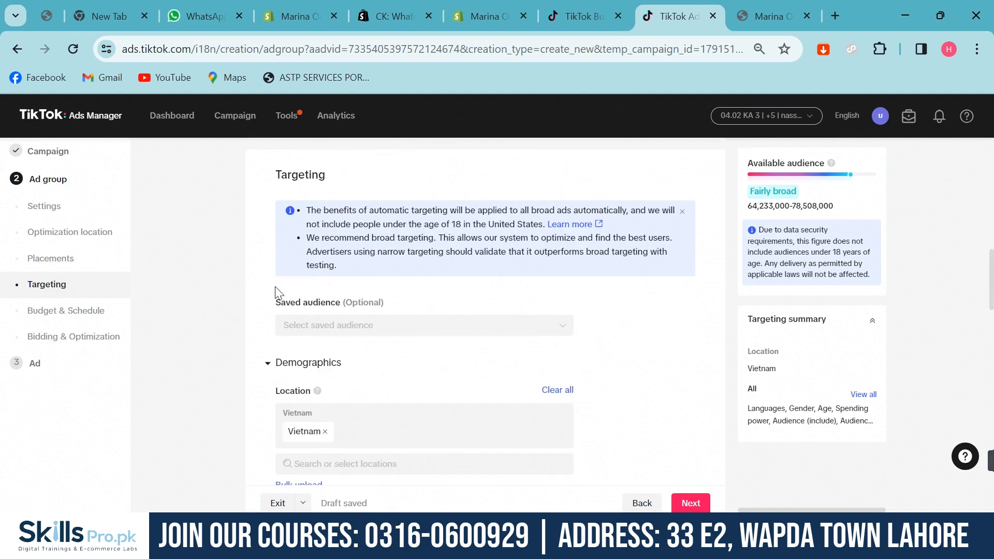
scroll(278, 317, down, 2)
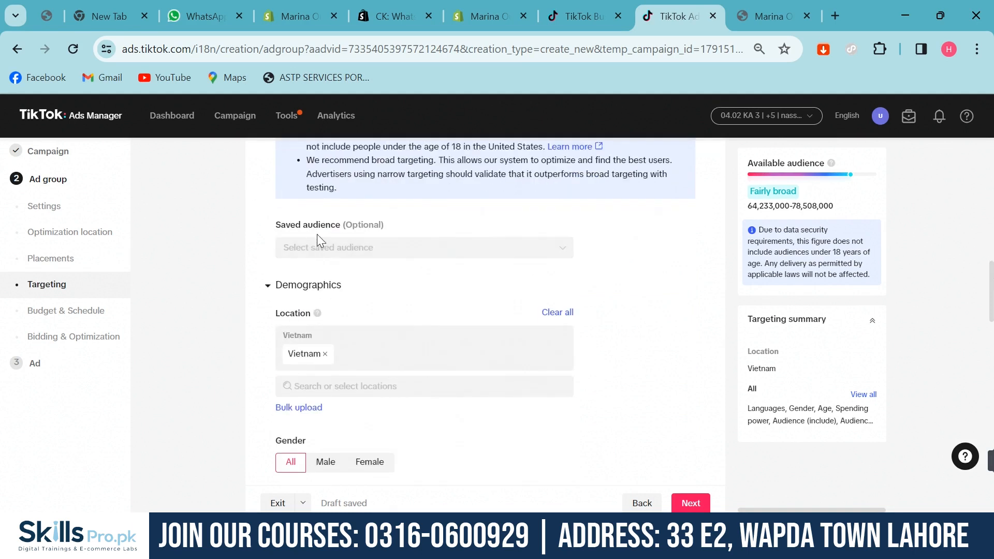
click(325, 354)
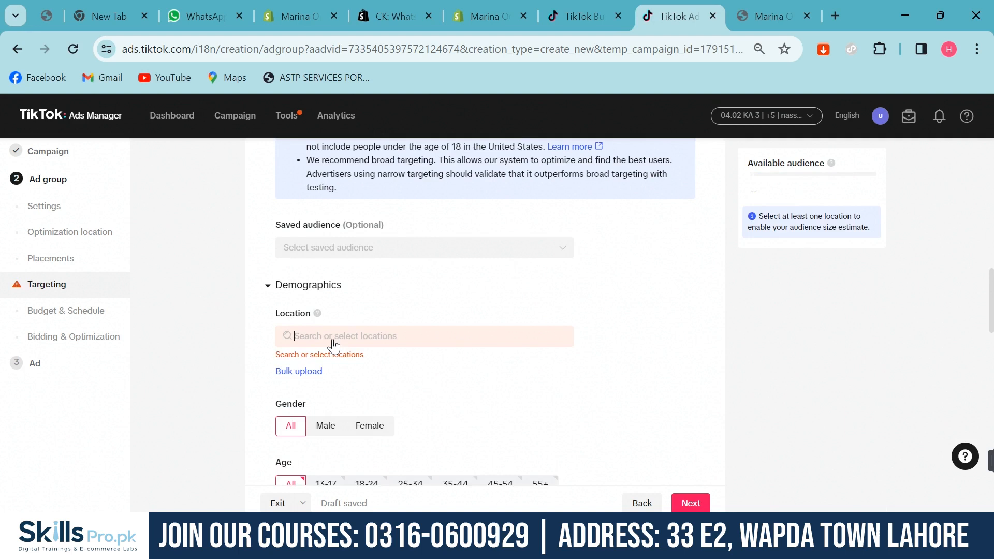
text(Punjab)
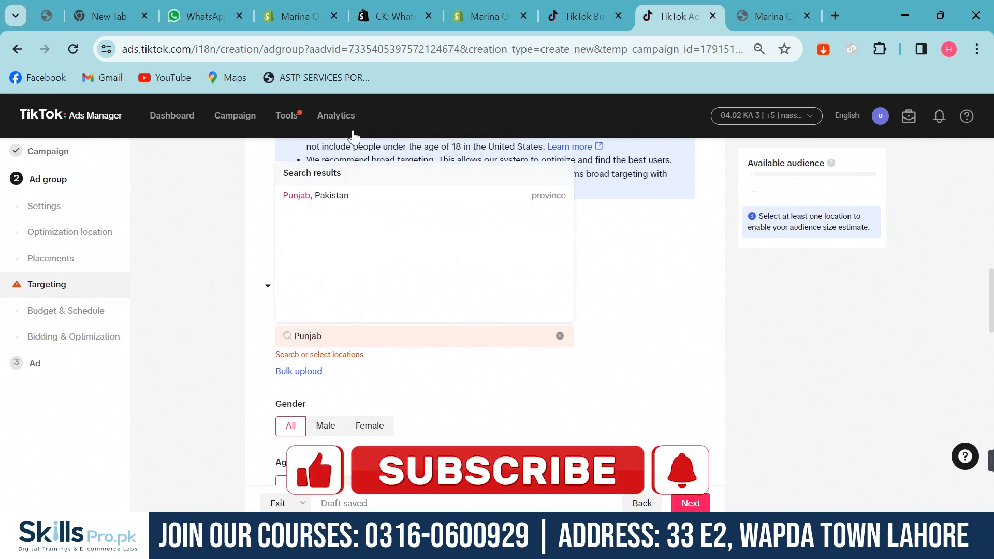
click(355, 195)
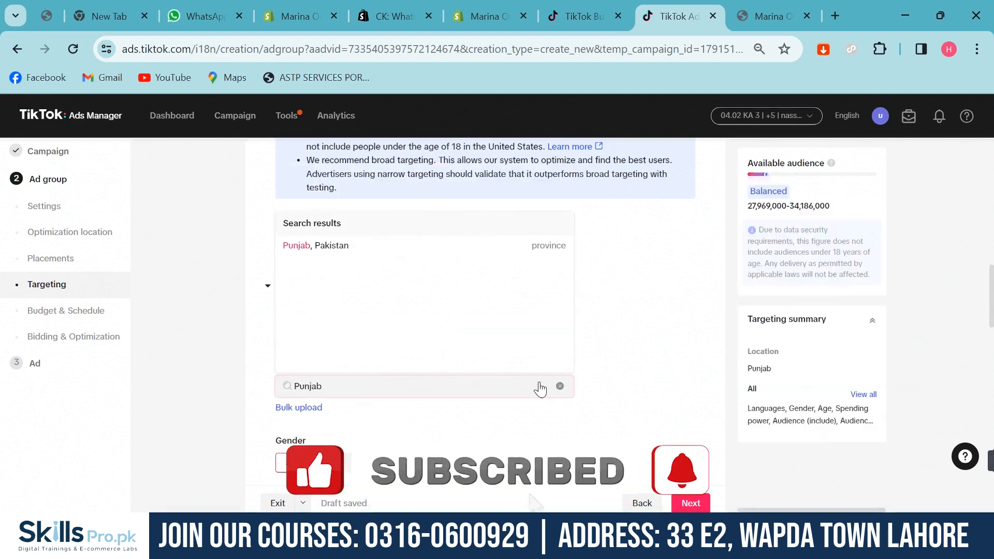
Step: Add Sindh, Pakistan to the ad group's target locations
click(464, 391)
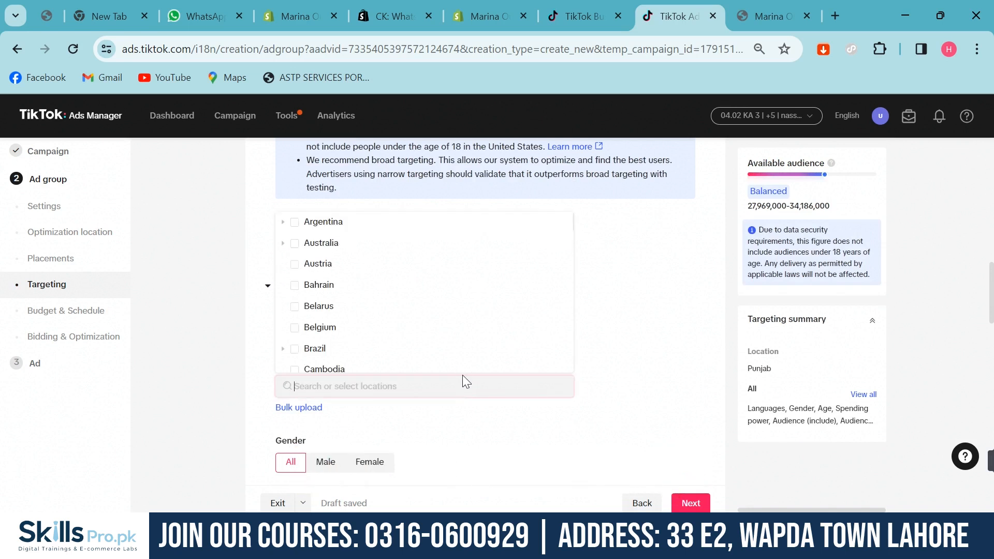
text(Sindh)
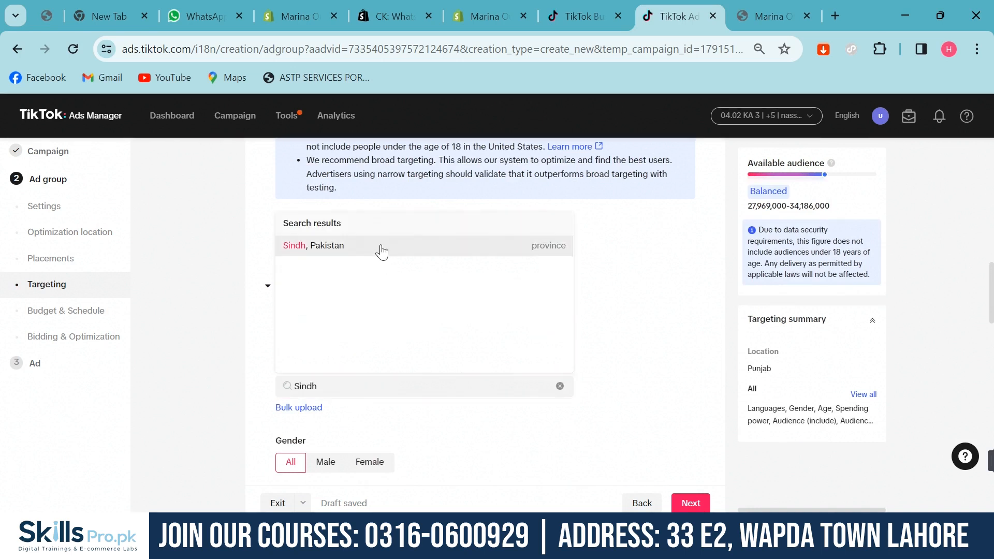
click(381, 247)
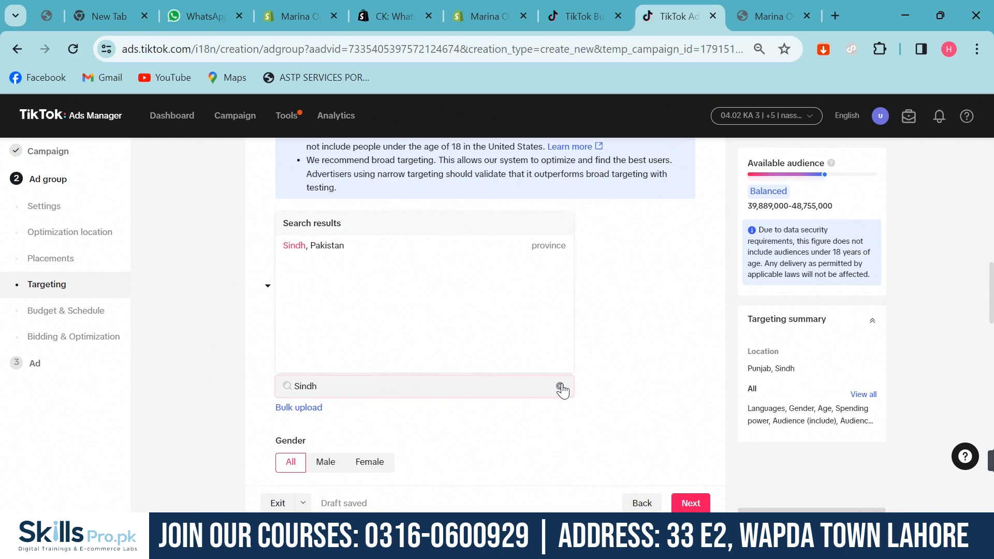
Step: Add Khyber Pakhtunkhwa, Pakistan to the ad group's target locations
click(406, 396)
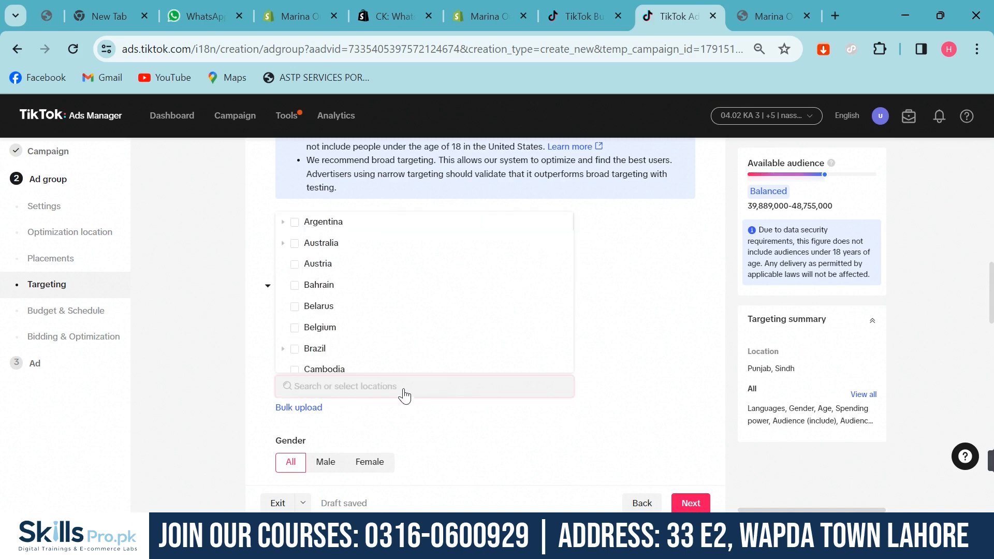
text(Khyber)
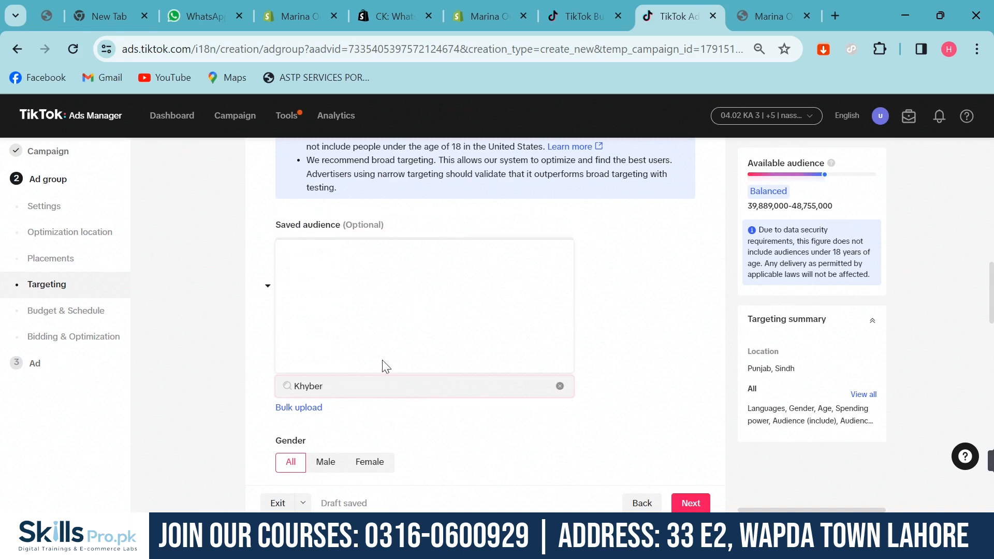
click(318, 254)
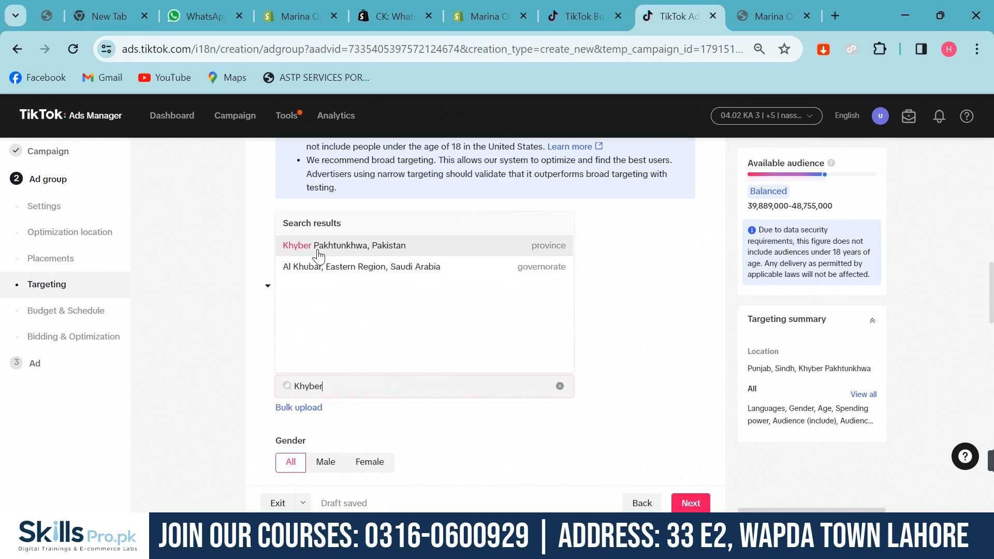
Step: Add Islamabad, Pakistan to the target locations and close the location list
click(561, 386)
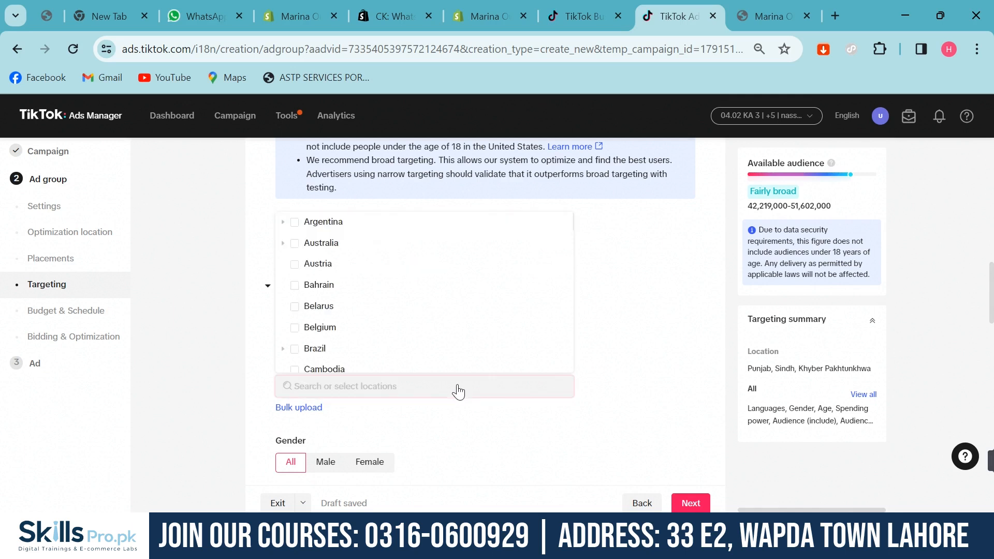
text(Islam)
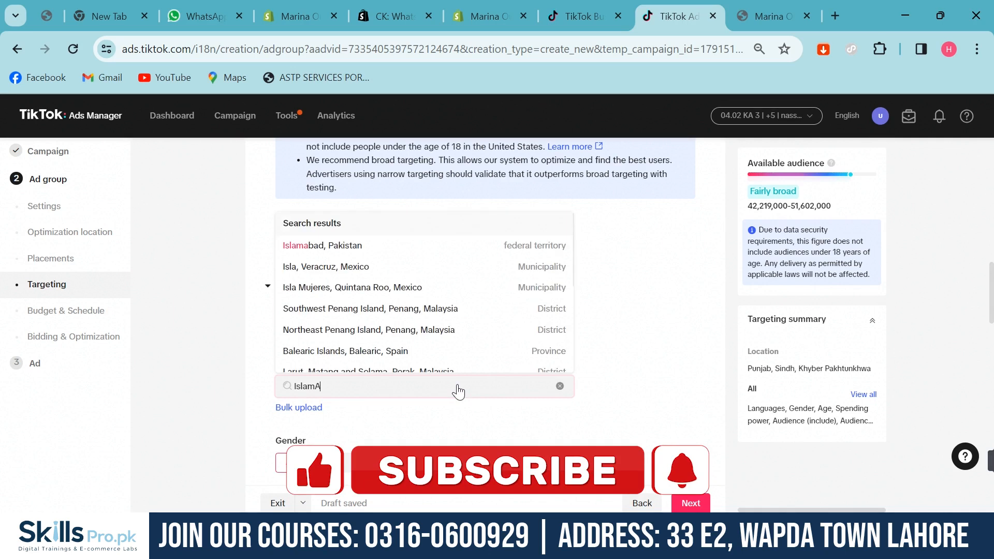
text(a)
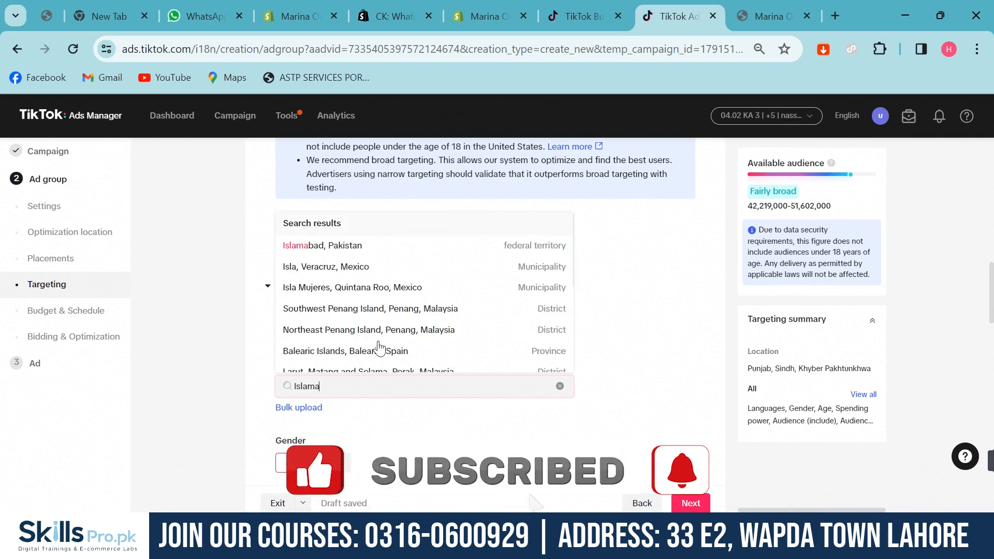
click(357, 250)
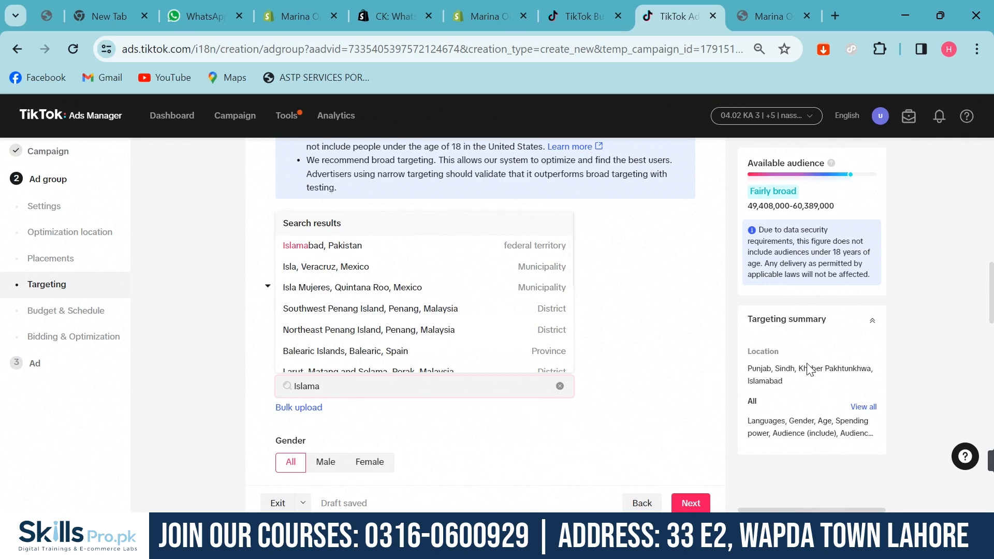
click(634, 380)
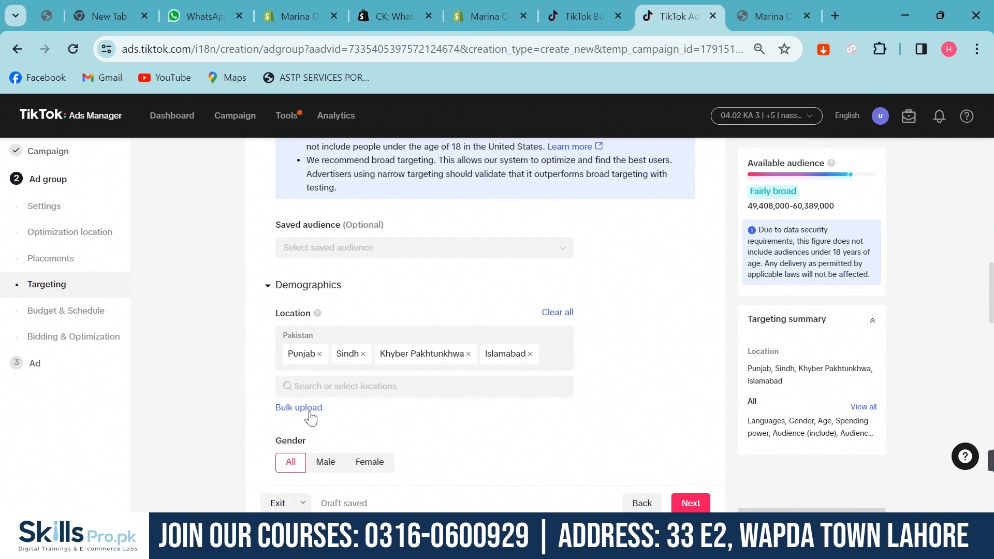
Step: Search the available target locations for "unite"
scroll(311, 418, down, 1)
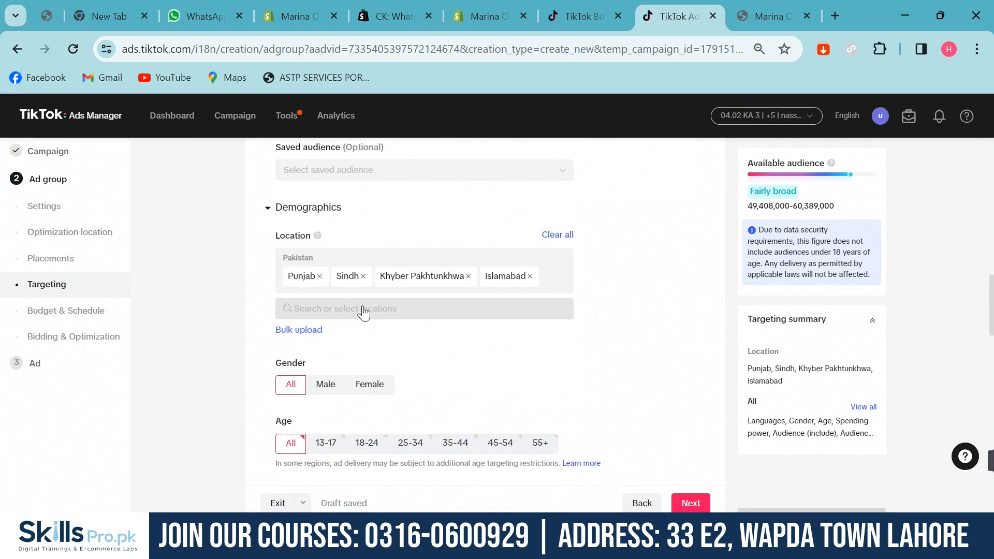
click(364, 313)
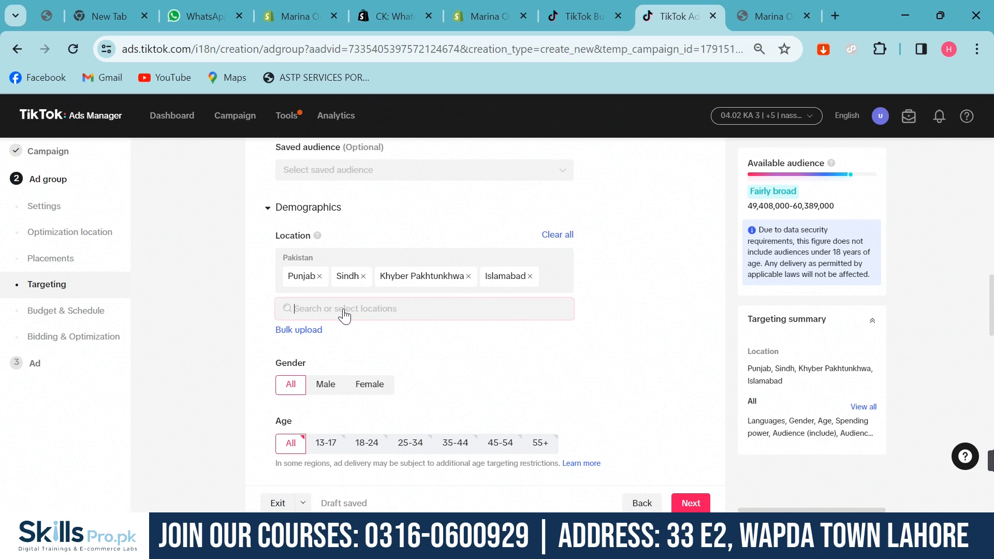
click(344, 312)
text(sindh)
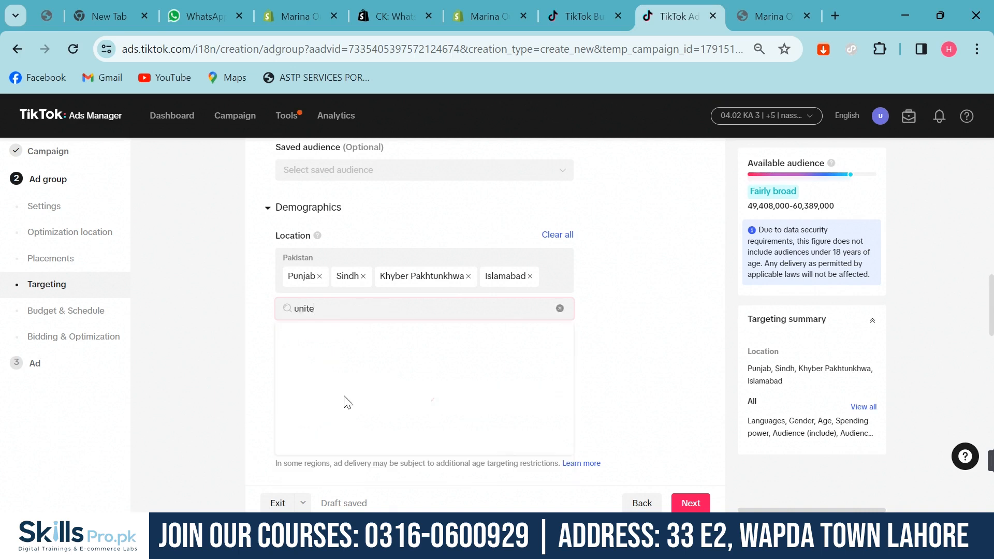
click(314, 370)
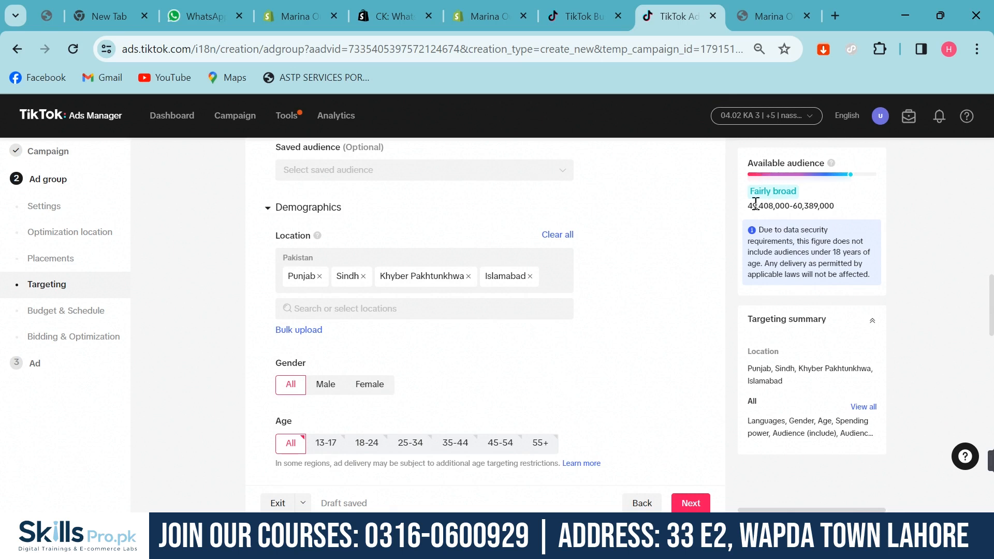
Step: Examine the available audience rating and its estimated size range
drag(797, 191, 763, 193)
click(735, 259)
drag(839, 207, 747, 203)
click(646, 311)
Step: Review the remaining targeting options, from gender, age and languages through audience and interests, and expand the Device settings to examine them
scroll(348, 383, down, 3)
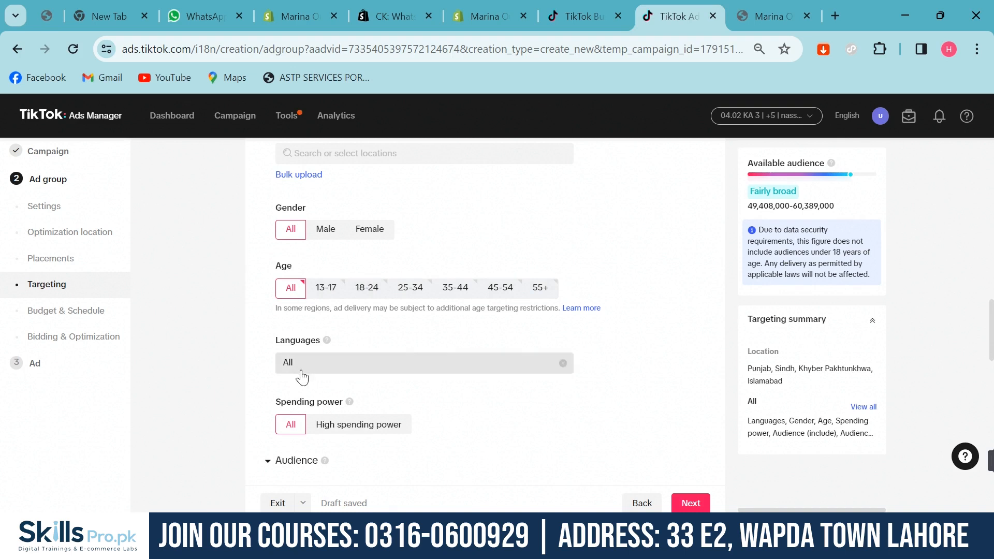
scroll(300, 365, down, 1)
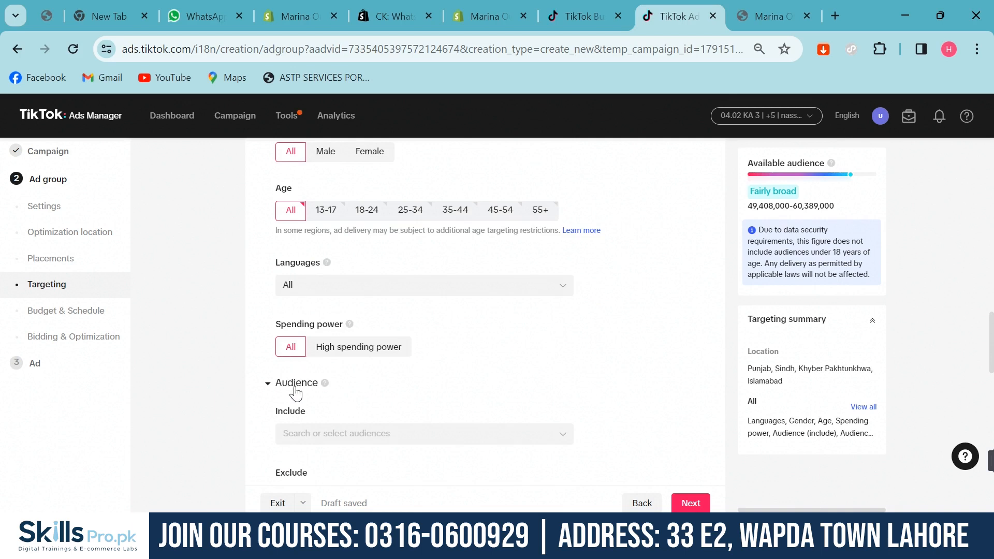
scroll(323, 418, down, 1)
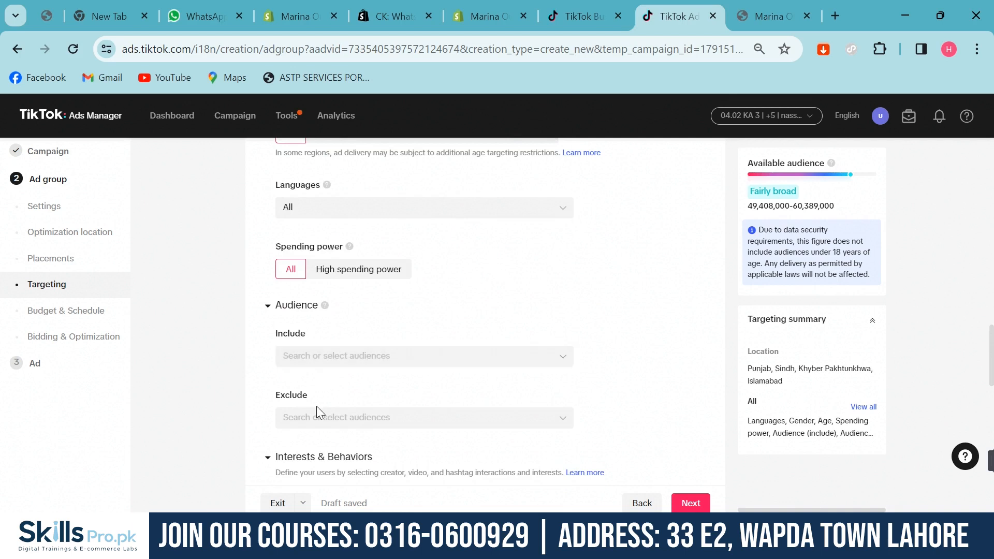
scroll(291, 401, down, 1)
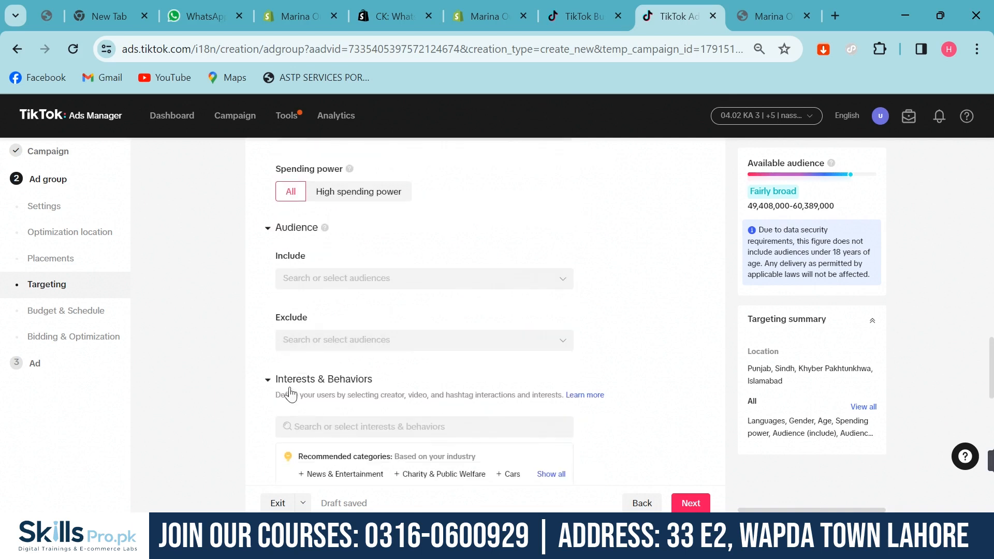
scroll(289, 392, down, 1)
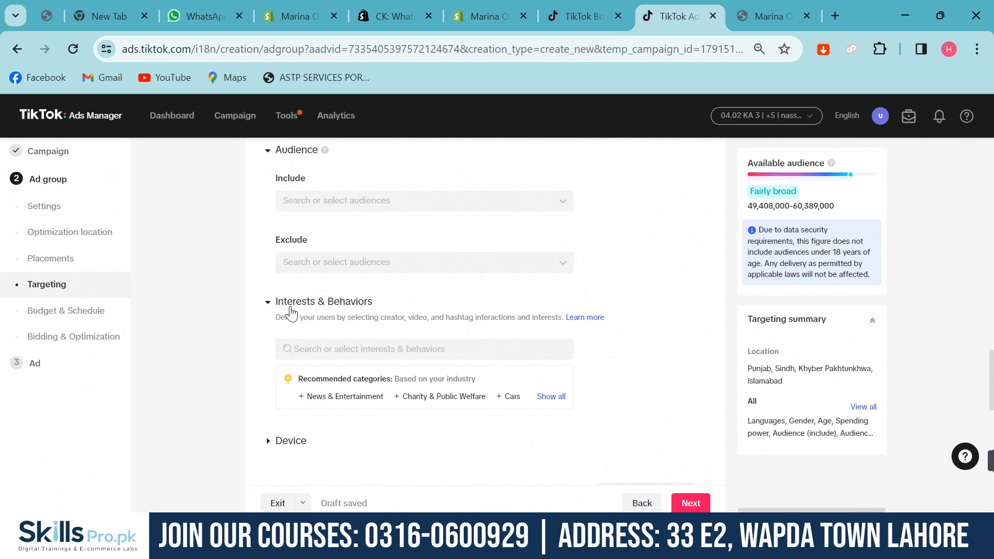
scroll(295, 315, down, 3)
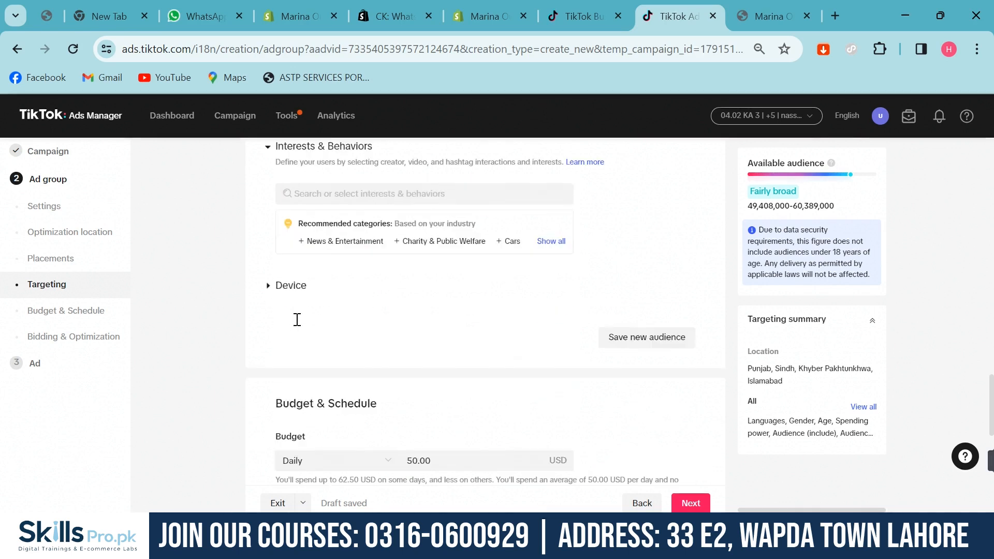
click(267, 286)
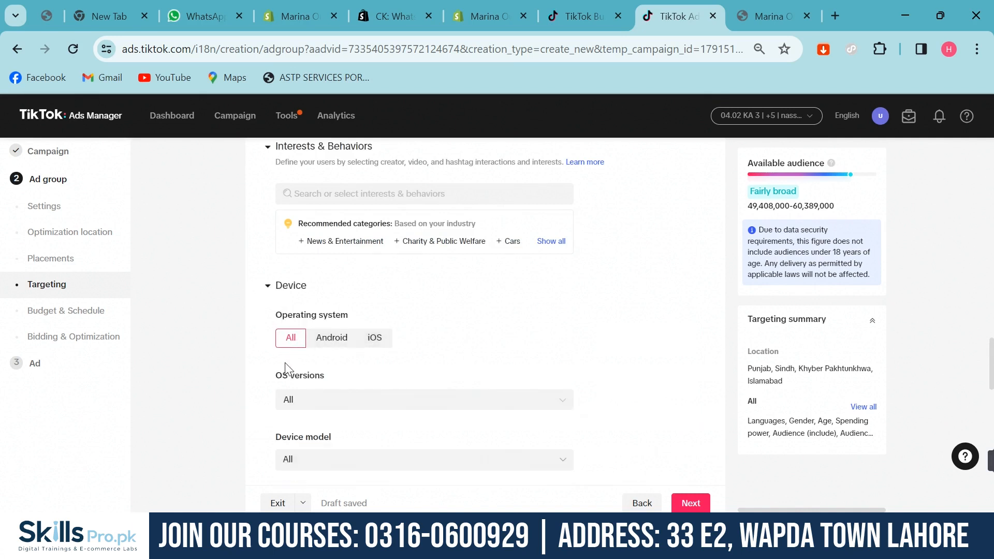
scroll(285, 363, down, 2)
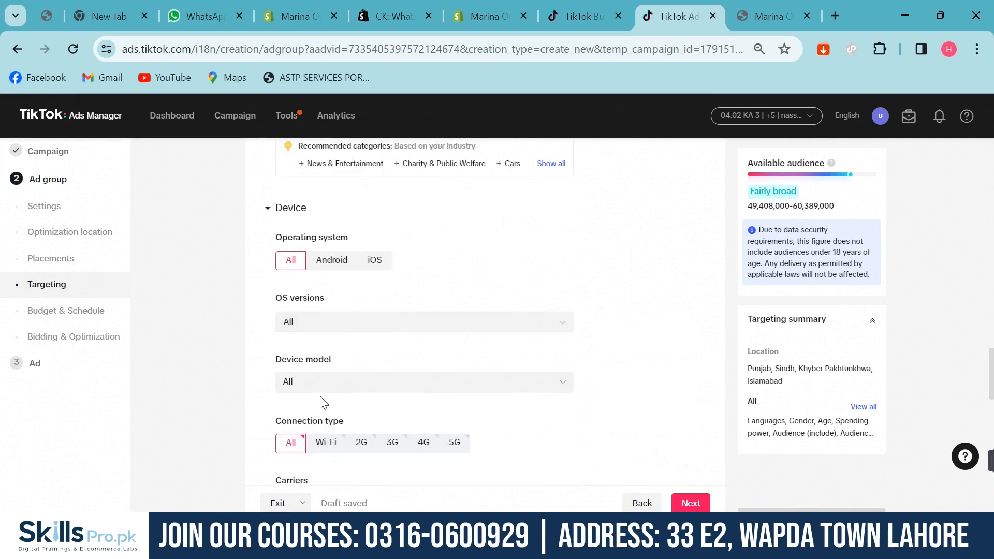
scroll(322, 387, down, 4)
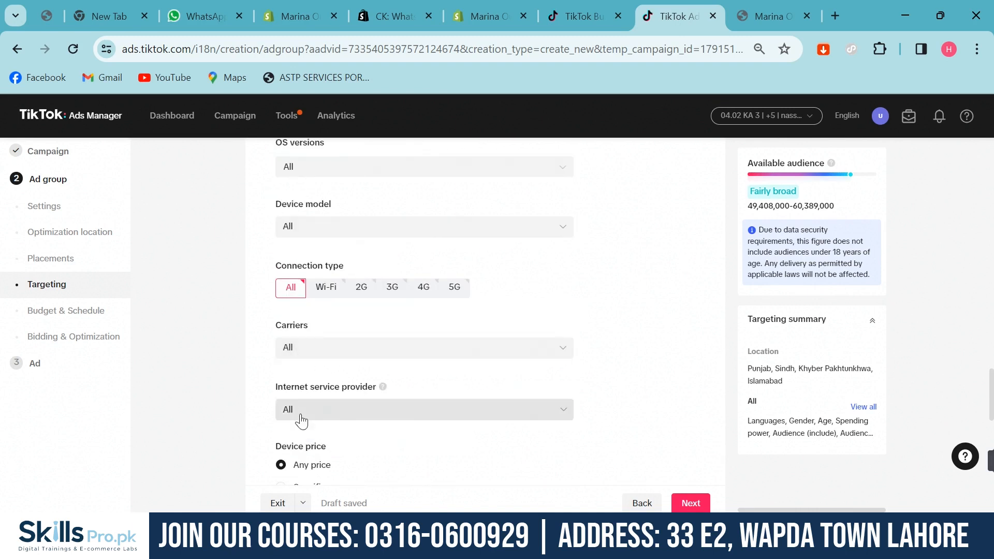
scroll(304, 435, down, 6)
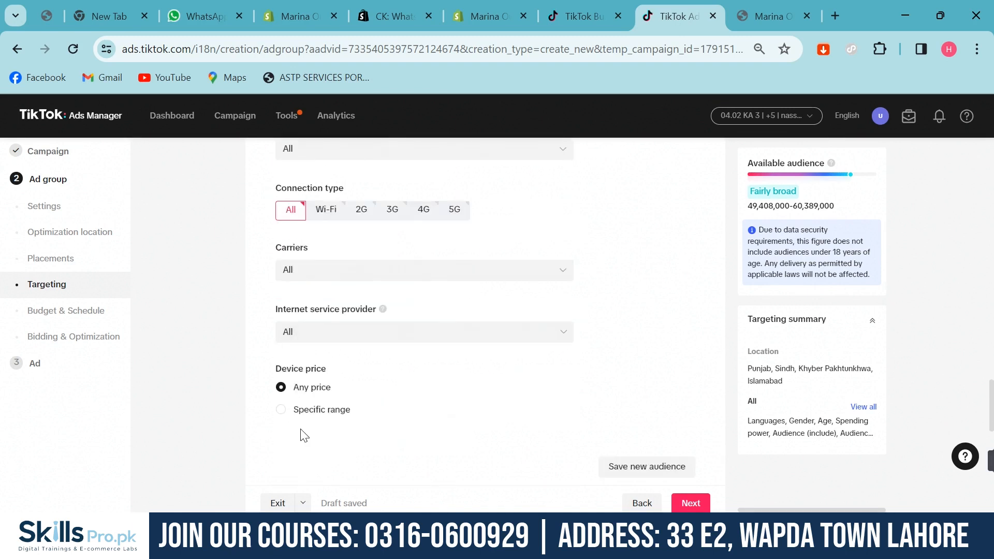
Step: Set the ad group's daily budget to 20 USD
scroll(362, 312, down, 2)
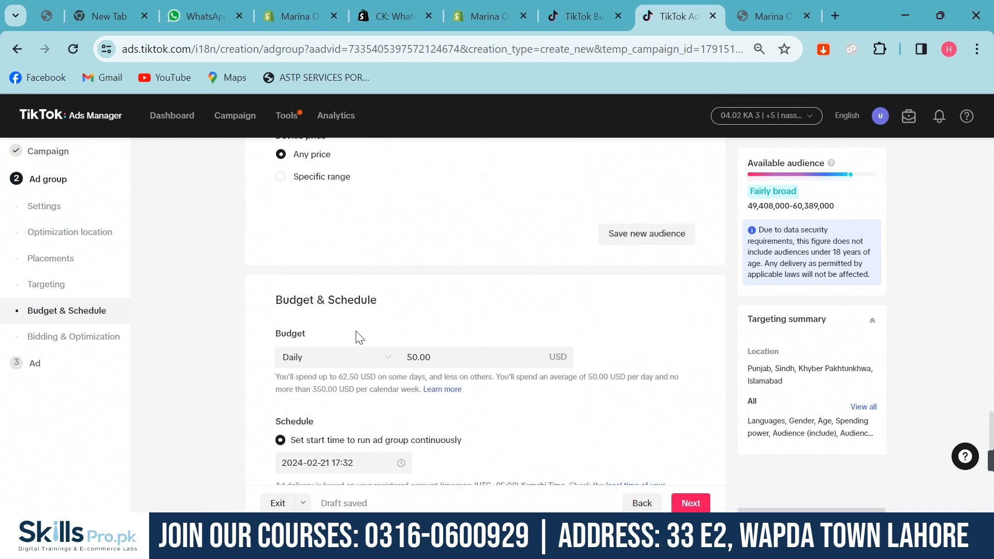
double_click(448, 356)
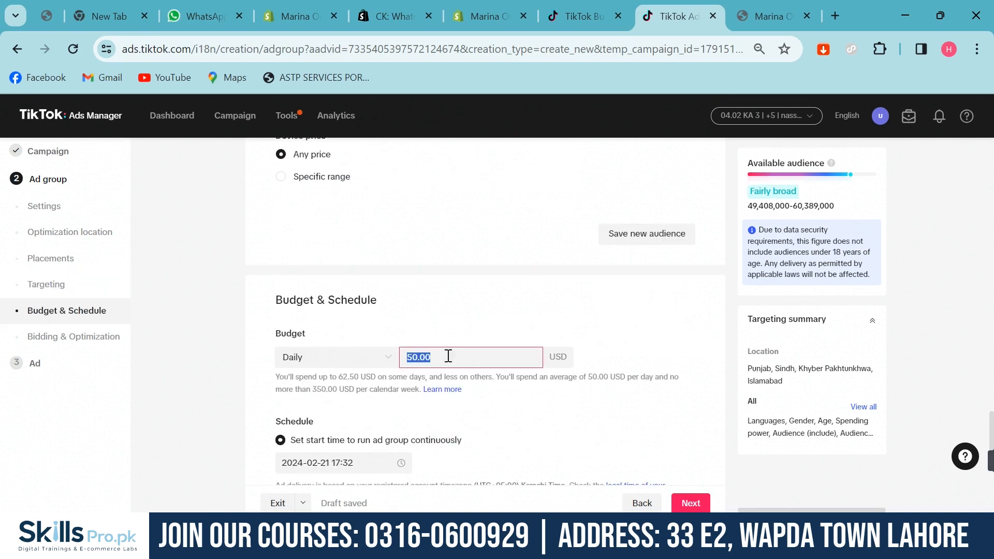
text(20)
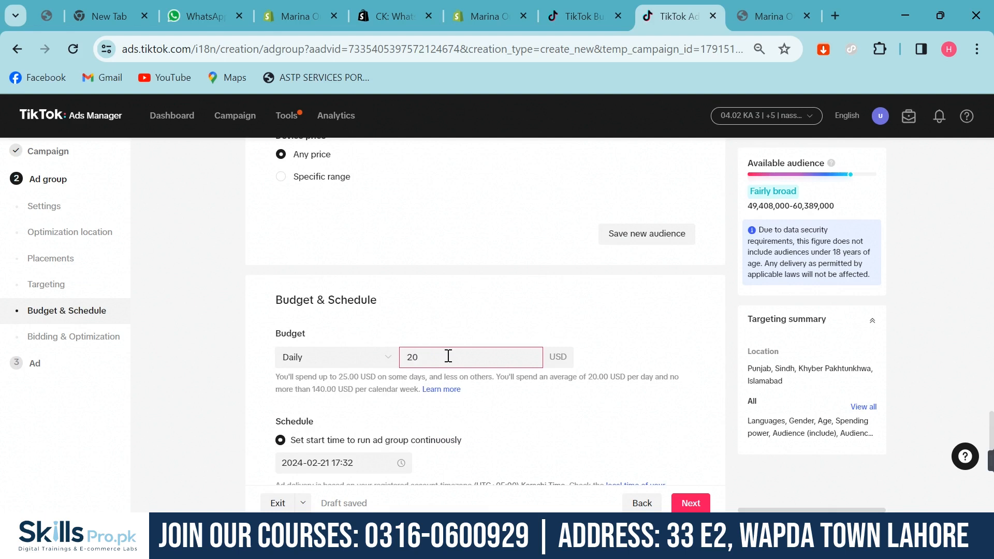
click(238, 359)
Step: Set the ad group's schedule to run with both a start time and an end time
scroll(321, 343, down, 2)
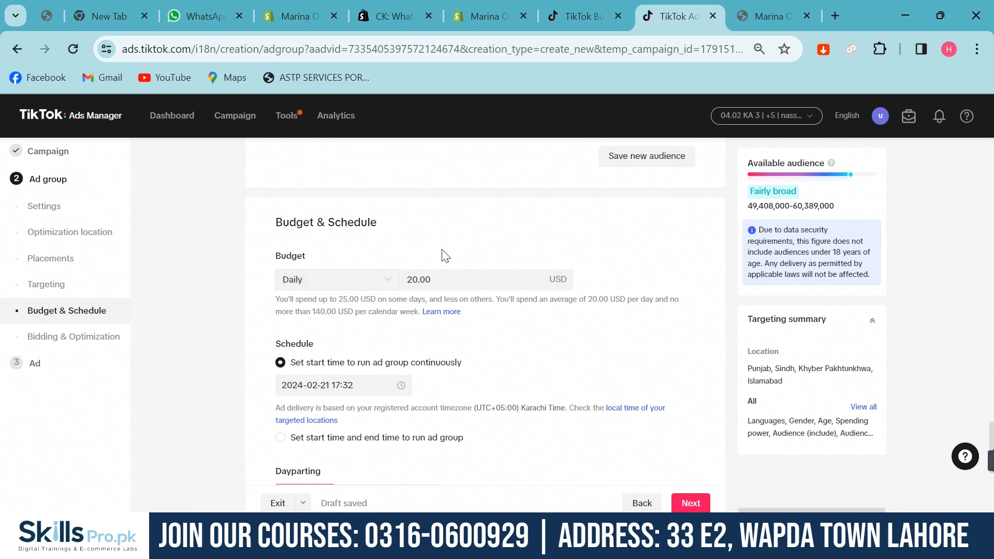
scroll(425, 298, down, 3)
scroll(435, 287, up, 3)
scroll(357, 310, down, 2)
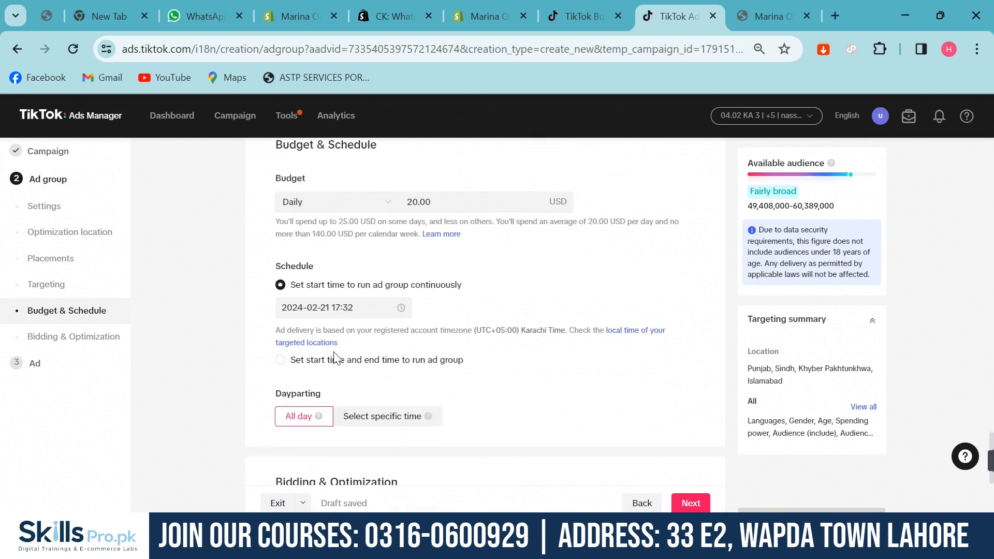
click(280, 362)
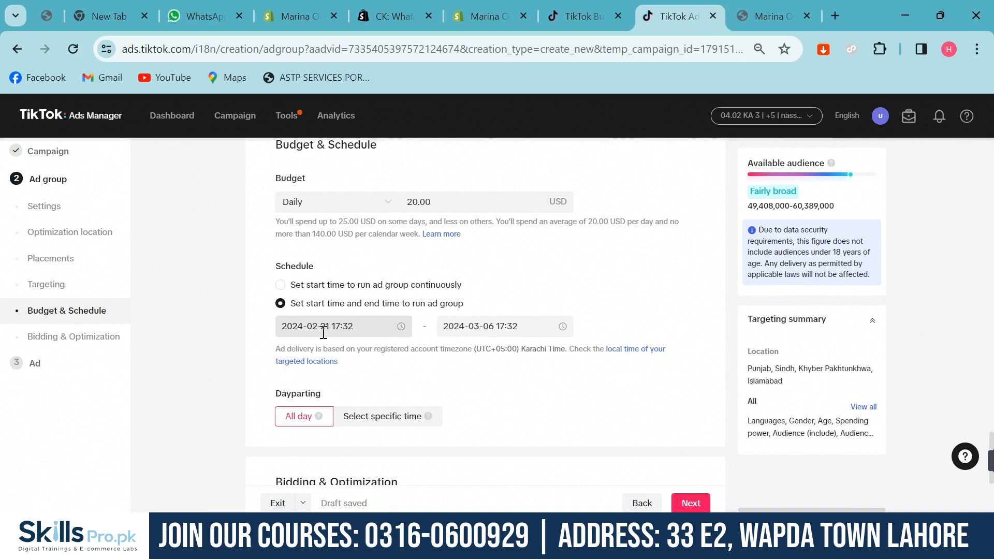
Step: Switch the ad group's budget type to Lifetime and enter 20 USD as the amount
click(309, 212)
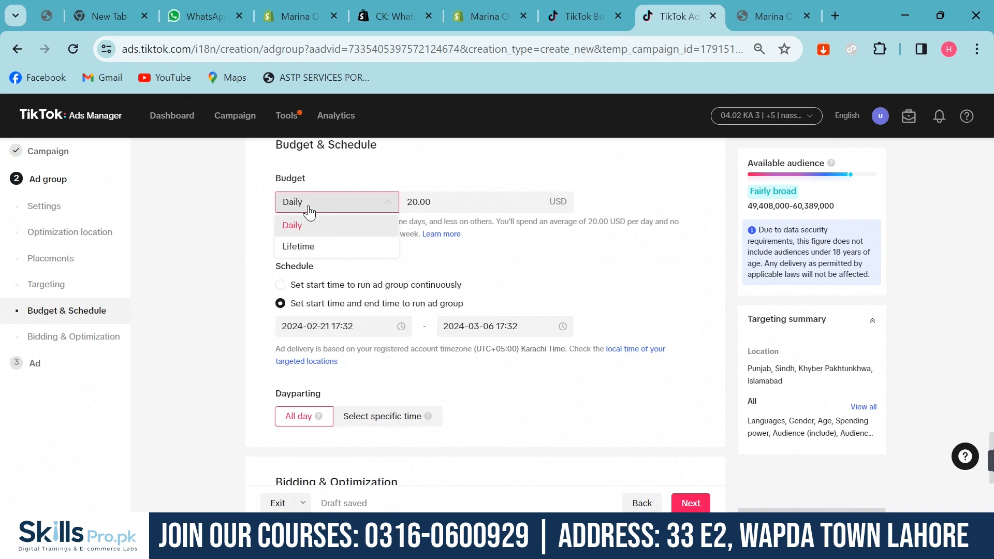
click(306, 246)
double_click(449, 200)
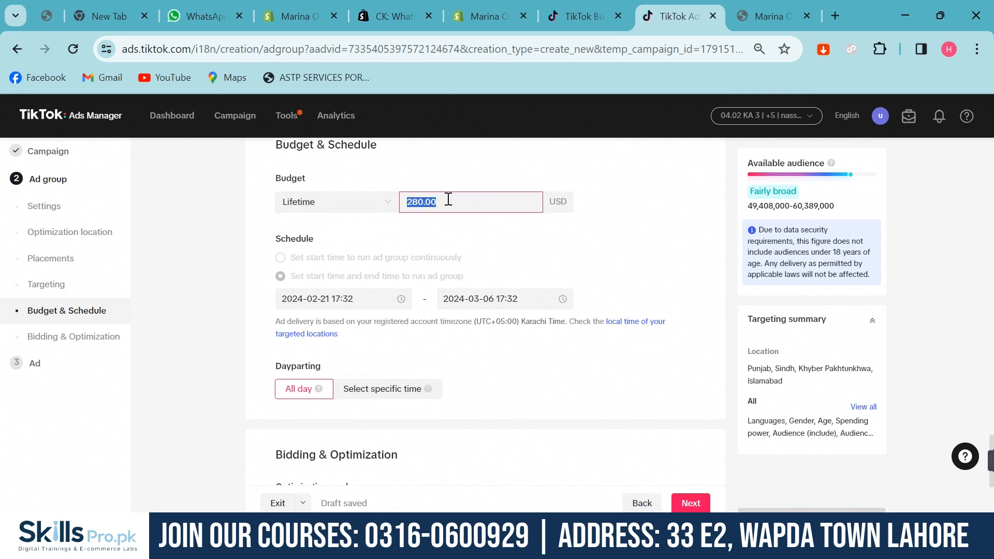
text(20)
click(582, 193)
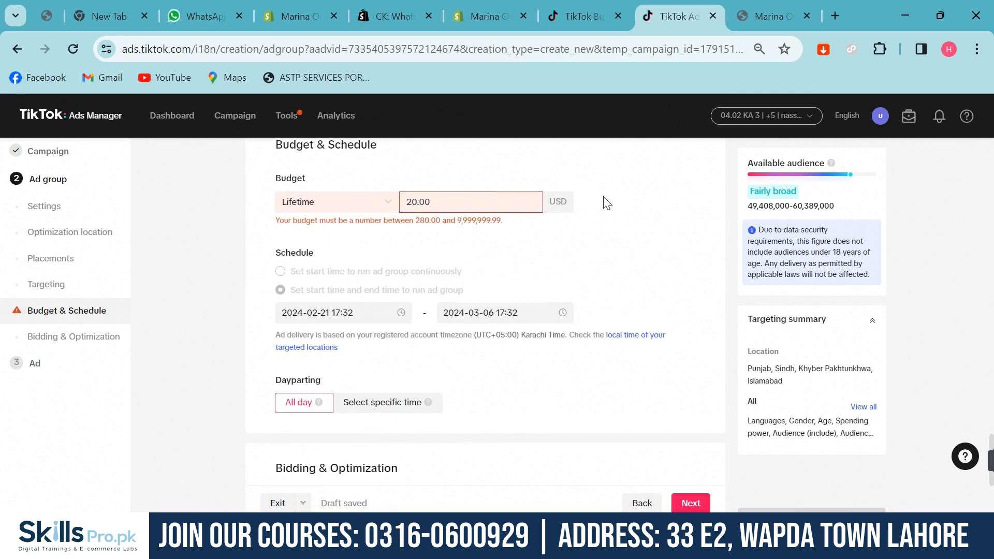
drag(415, 220, 511, 228)
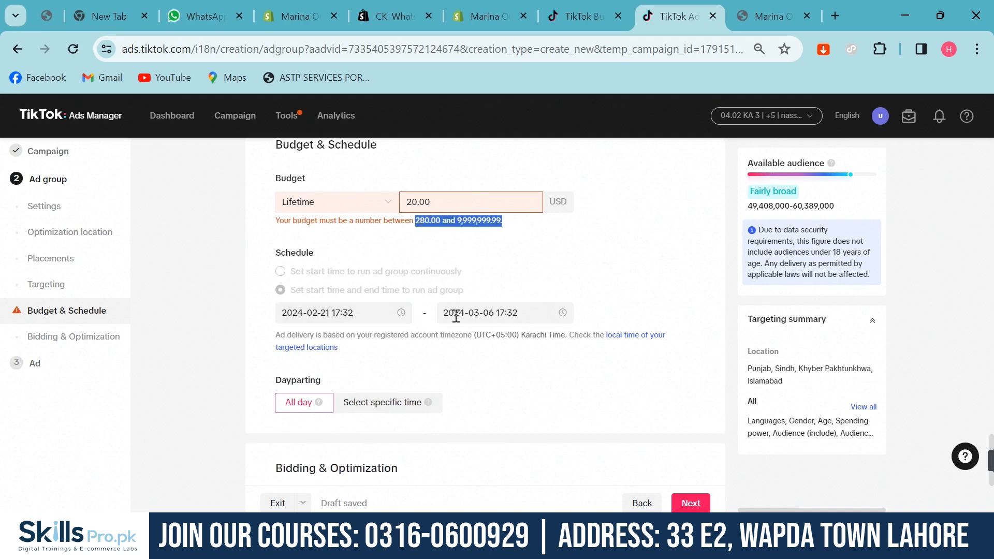
Step: Set the end date of the ad group's schedule to 2024-02-22 and revalidate the lifetime budget
click(480, 315)
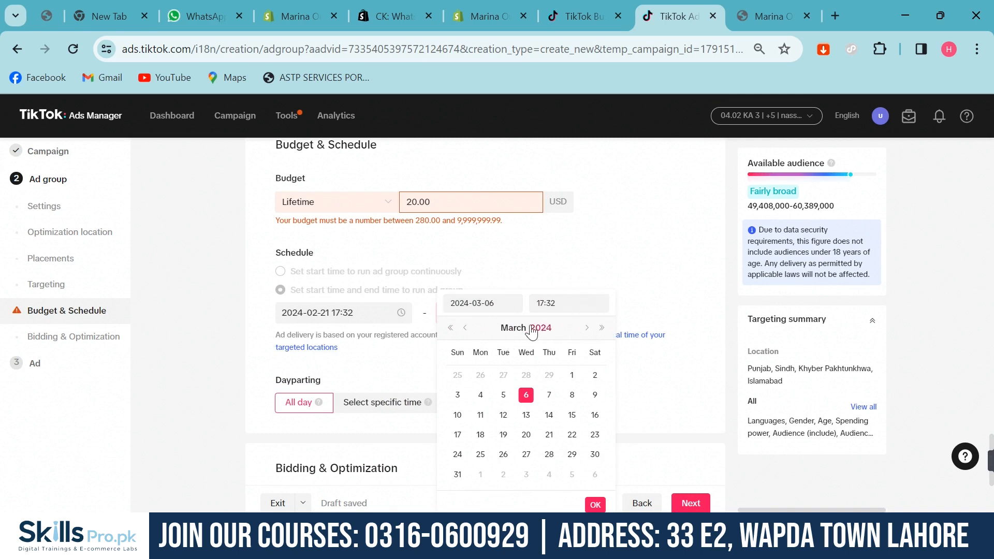
click(466, 331)
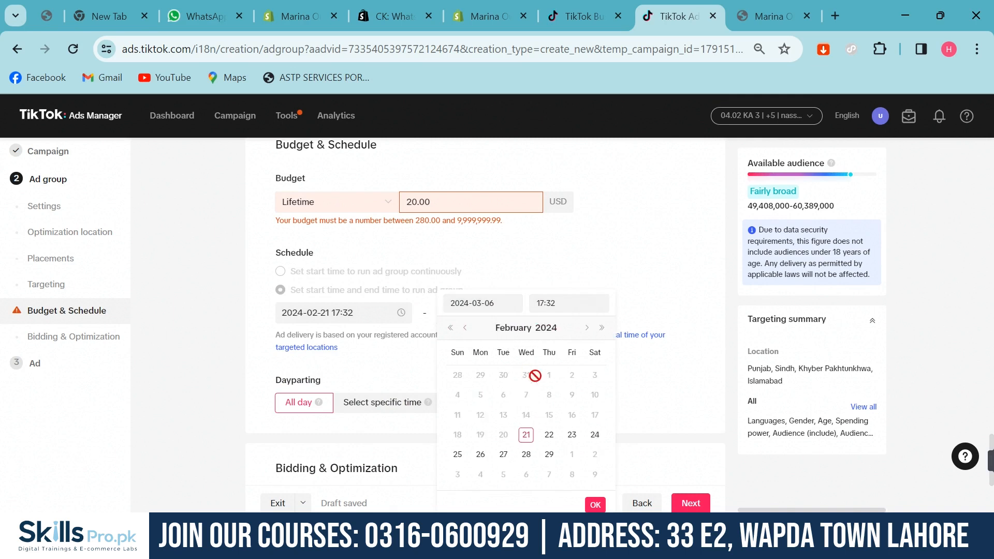
click(548, 435)
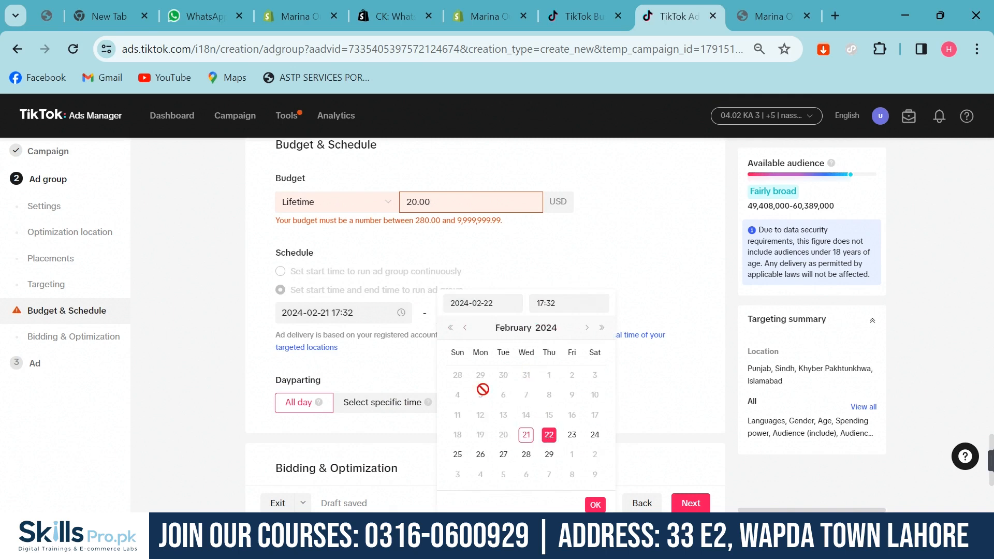
click(595, 505)
click(459, 212)
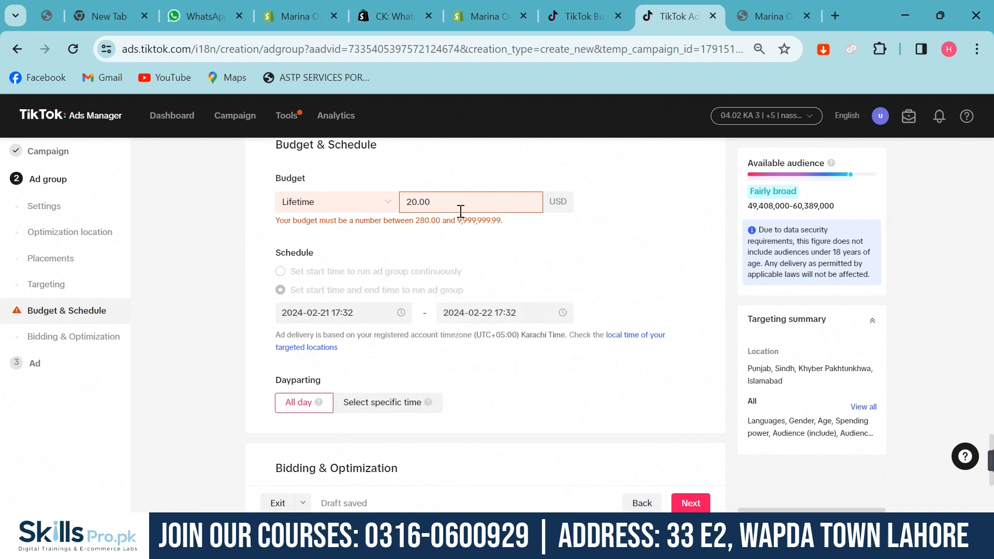
click(606, 251)
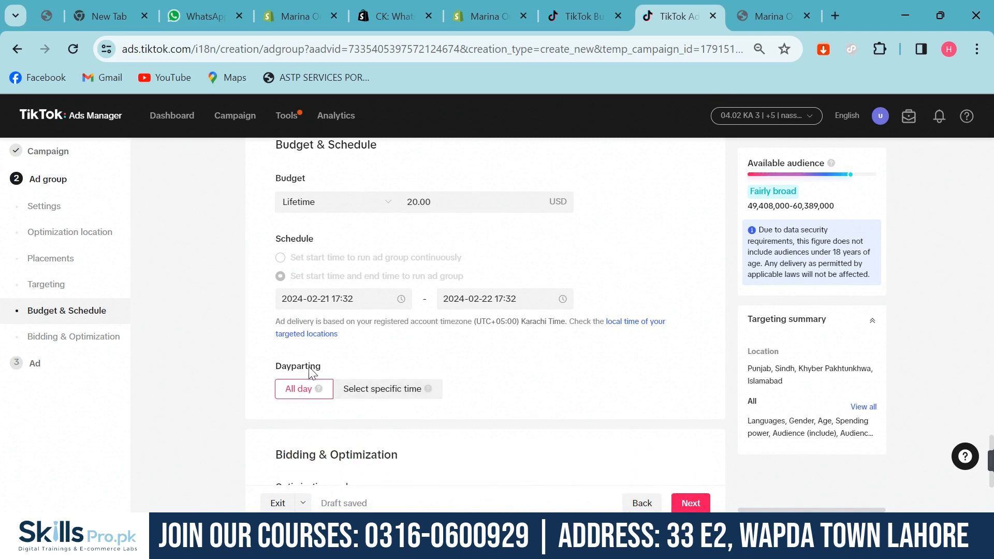
Step: Enable specific-time dayparting and select Wednesday 17:30–24:00, Thursday 00:00–03:00 and 17:30–24:00, and Friday 00:00–03:00
click(368, 394)
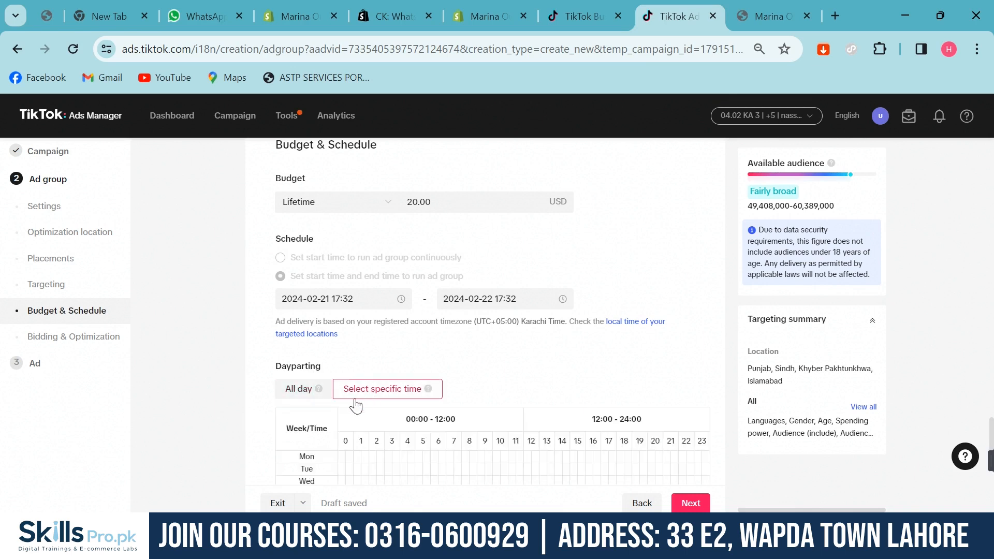
scroll(503, 320, down, 3)
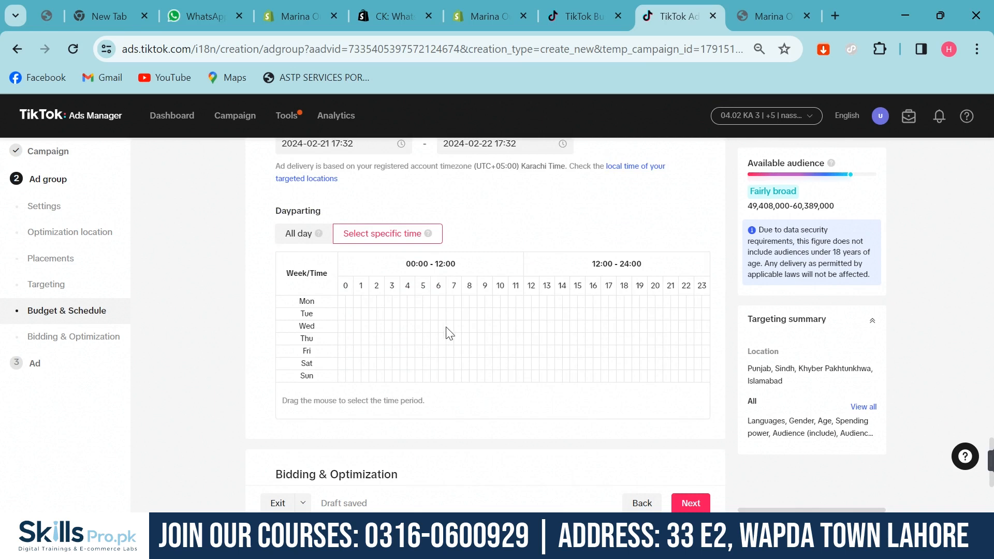
click(611, 323)
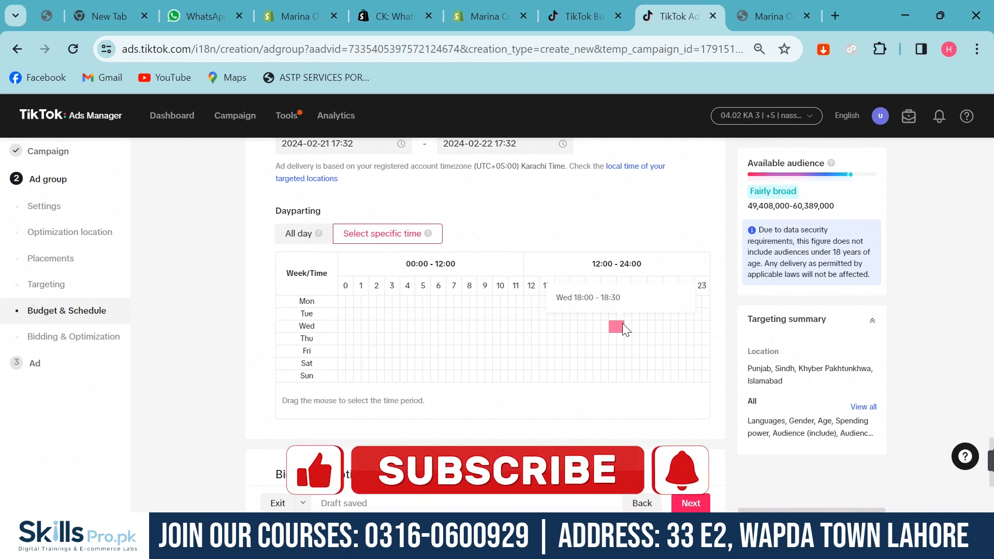
drag(622, 327, 708, 322)
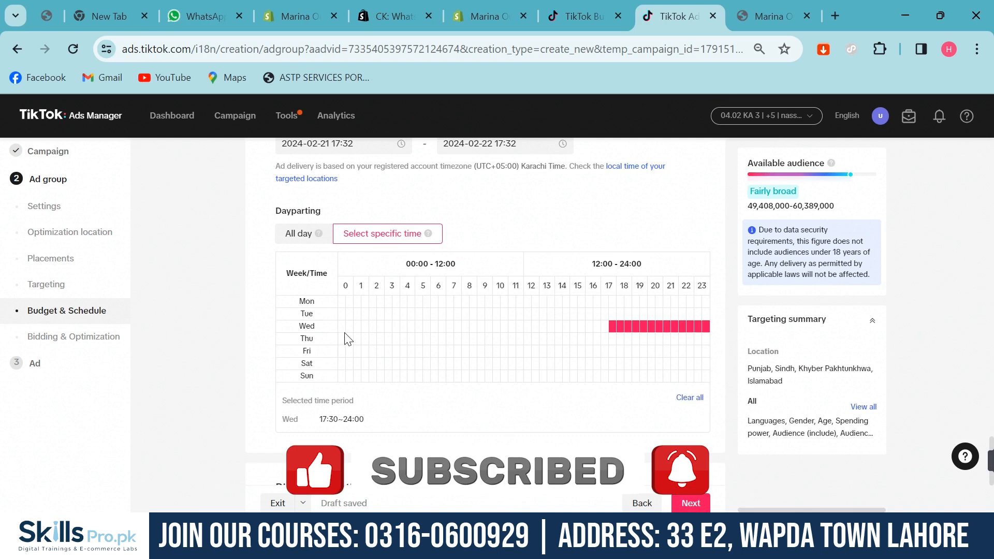
drag(340, 340, 383, 338)
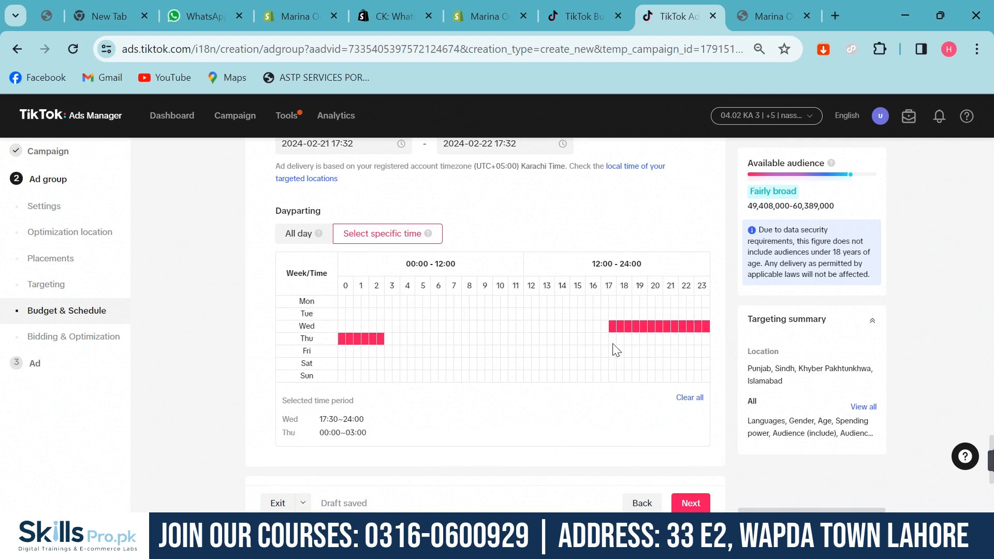
drag(611, 340, 704, 340)
drag(341, 351, 378, 349)
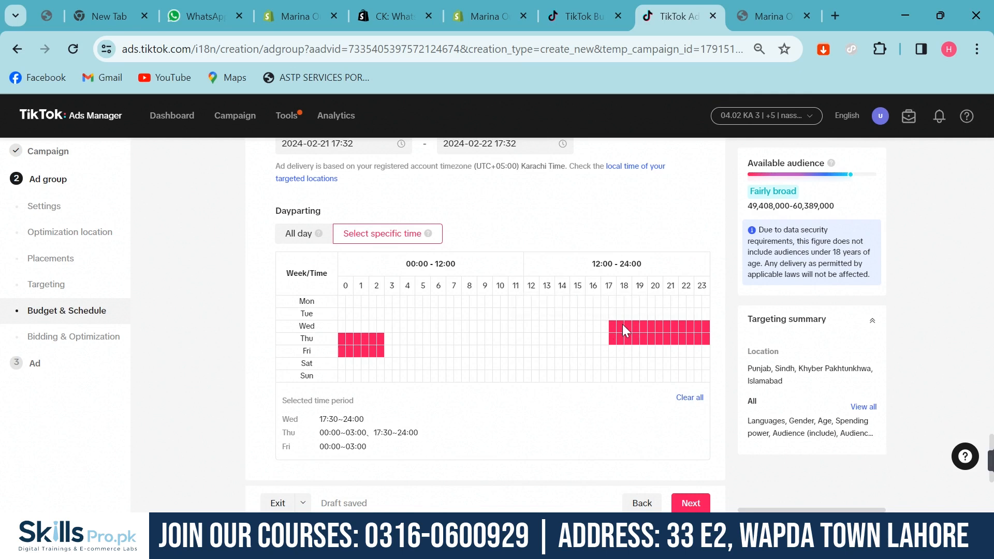
Step: Switch the ad group's budget type back to Daily
scroll(430, 274, up, 3)
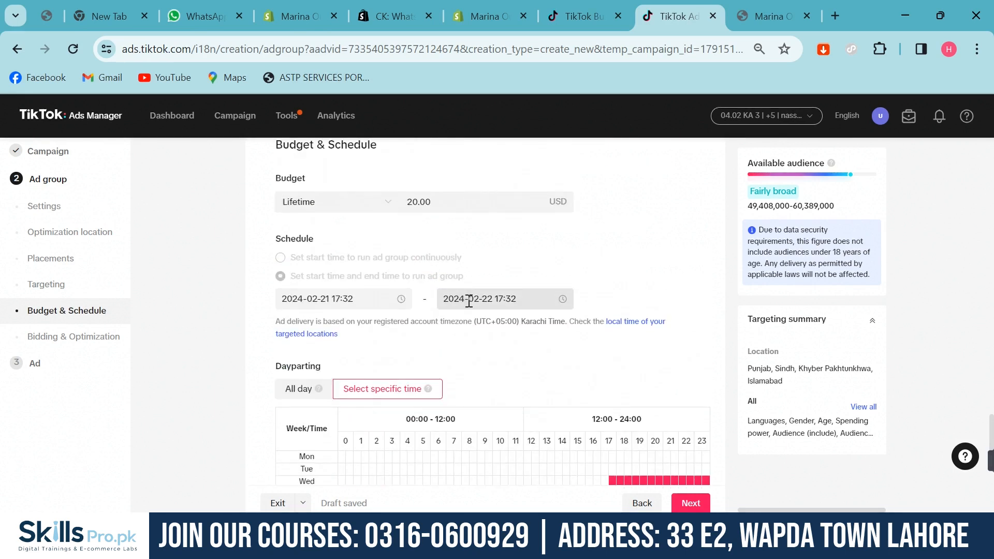
click(355, 204)
click(330, 226)
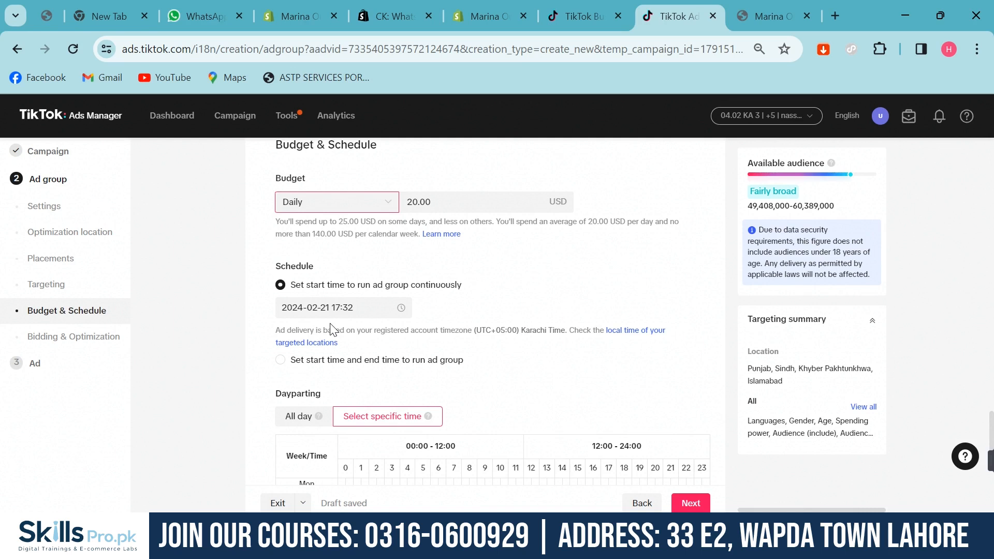
scroll(332, 329, up, 2)
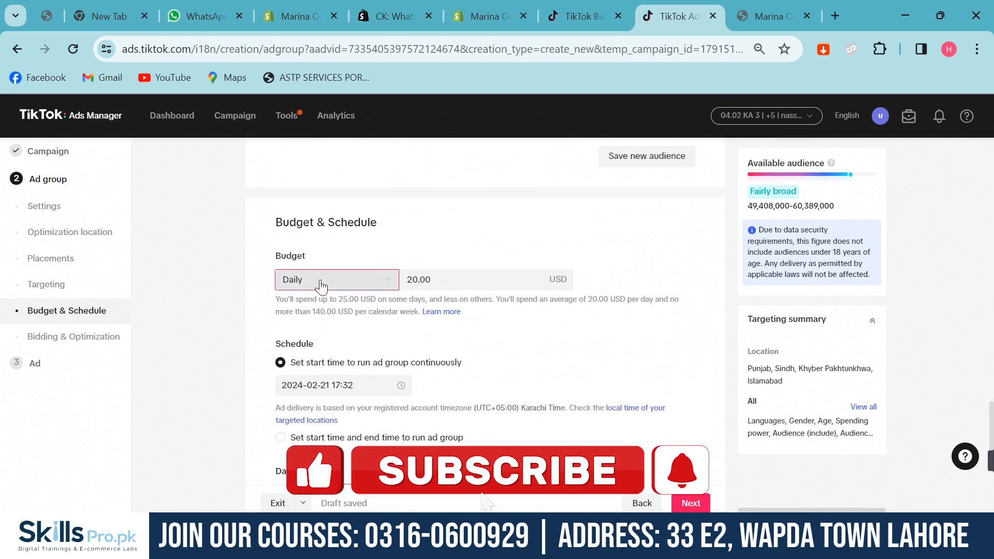
scroll(324, 289, down, 2)
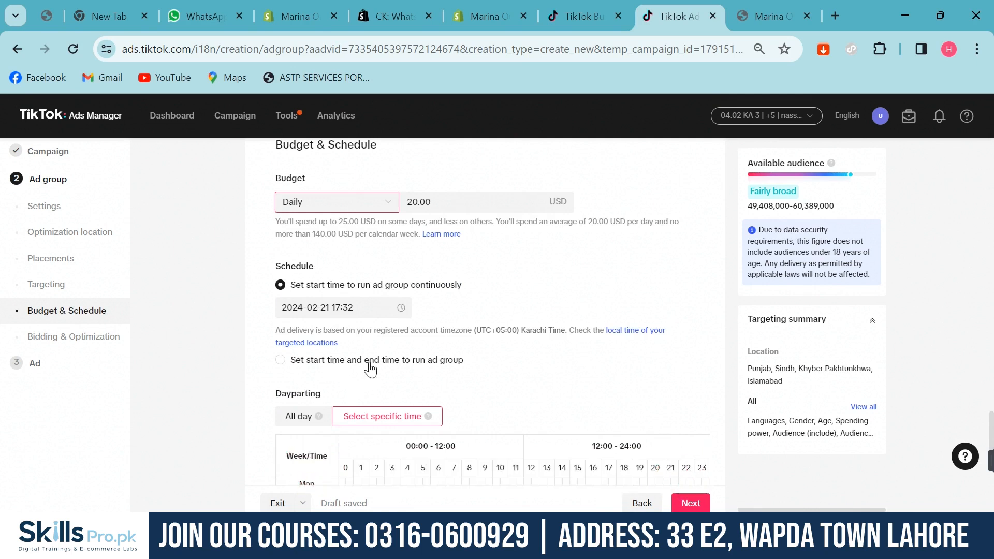
Step: Extend the dayparting selection to 00:00–03:00 and 14:00–24:00 for every day from Monday to Sunday
scroll(370, 364, down, 3)
drag(614, 330, 705, 338)
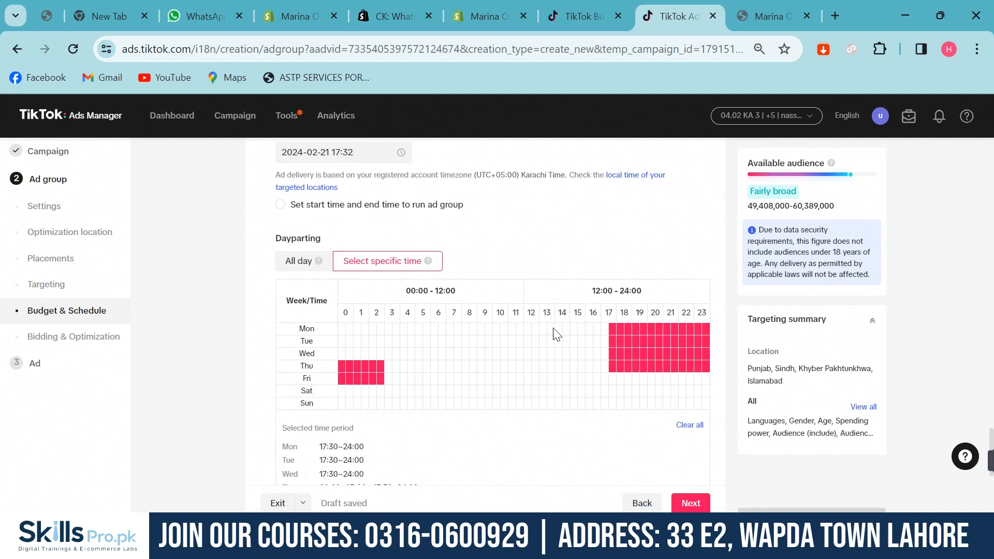
drag(561, 333, 608, 363)
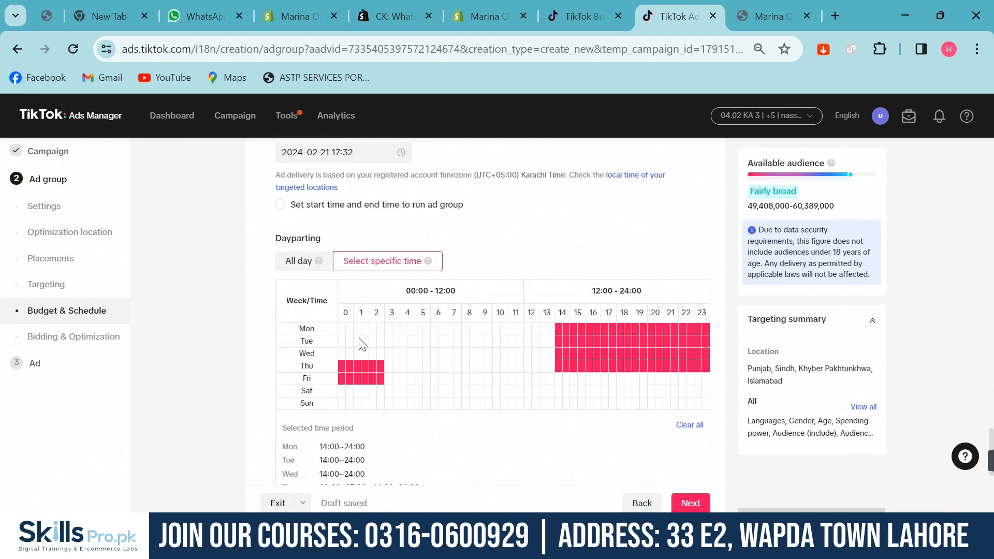
drag(342, 327, 382, 358)
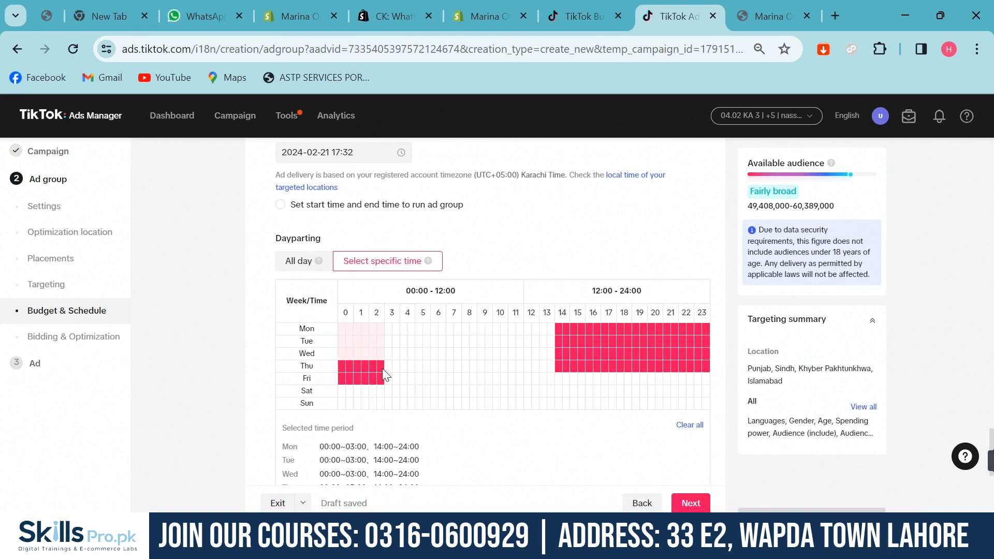
drag(343, 392, 382, 404)
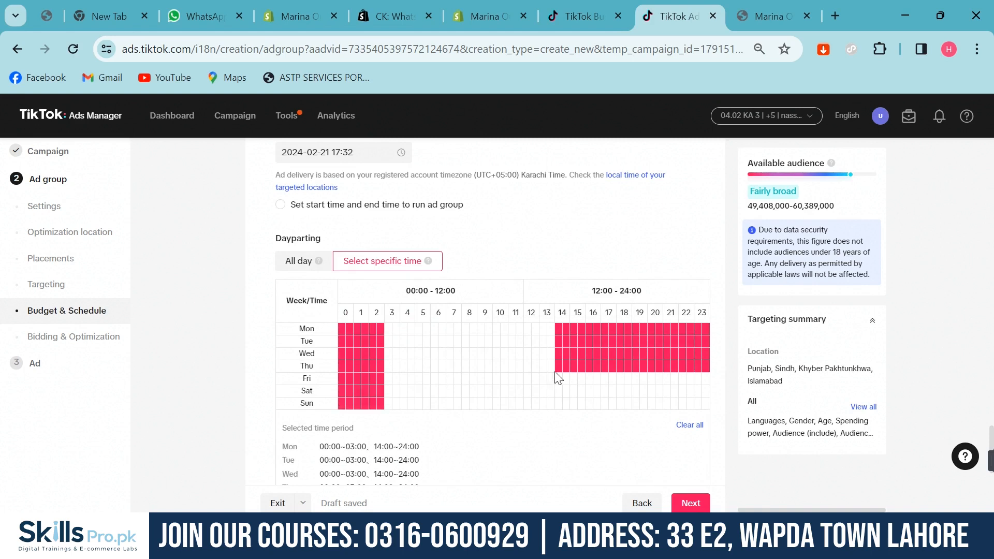
drag(557, 377, 711, 406)
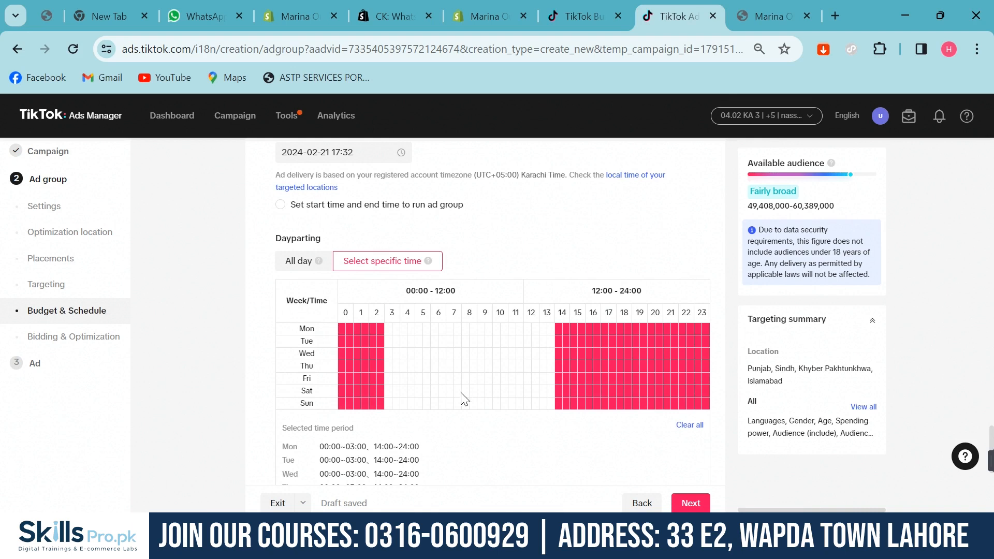
Step: Keep Conversion as the optimization goal with no target CPA, and proceed to the ad setup
scroll(461, 399, down, 2)
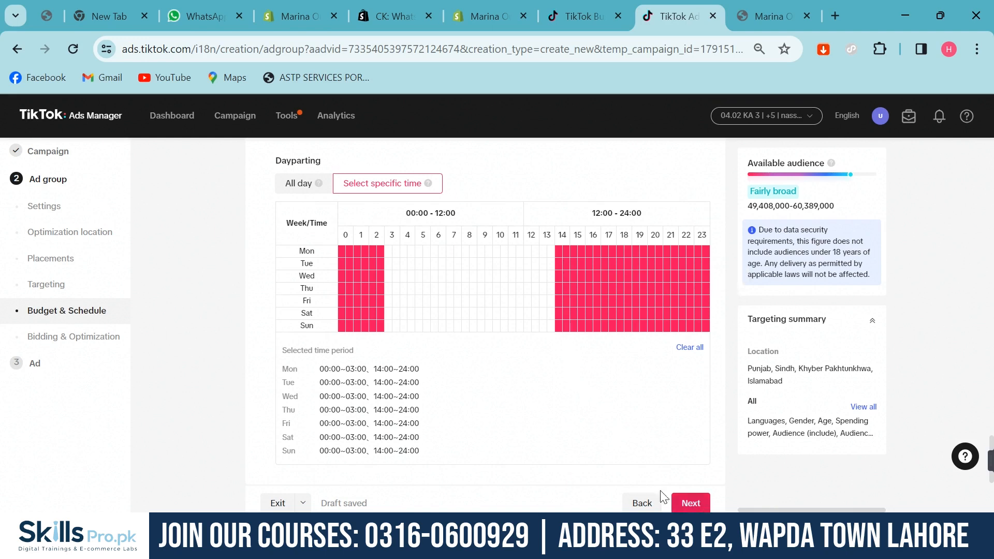
scroll(242, 398, down, 5)
scroll(244, 397, down, 2)
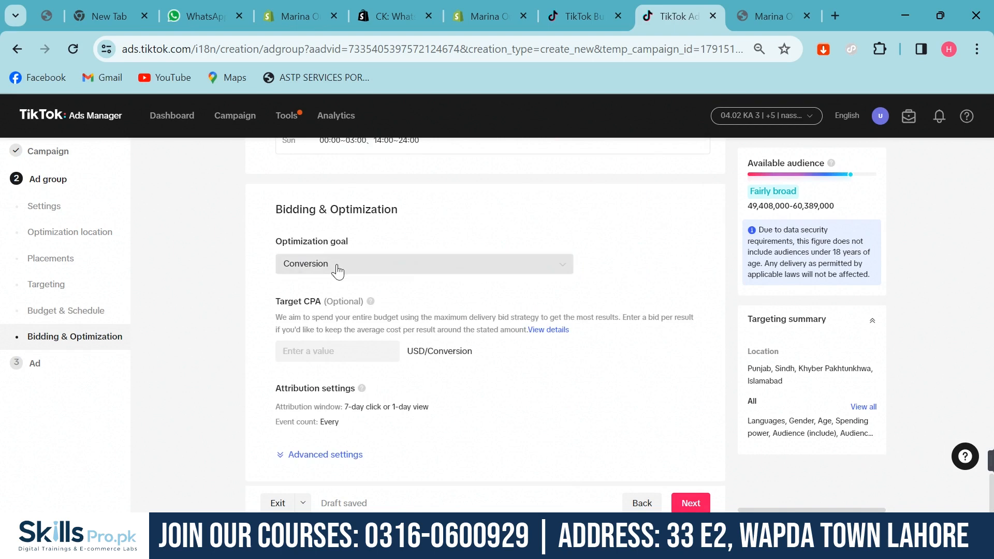
click(337, 269)
click(334, 269)
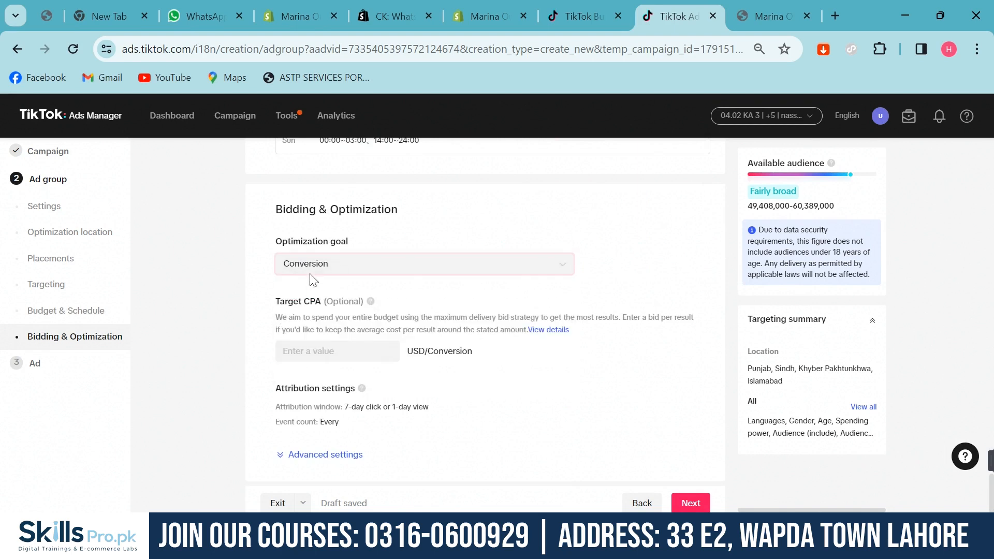
scroll(289, 293, down, 1)
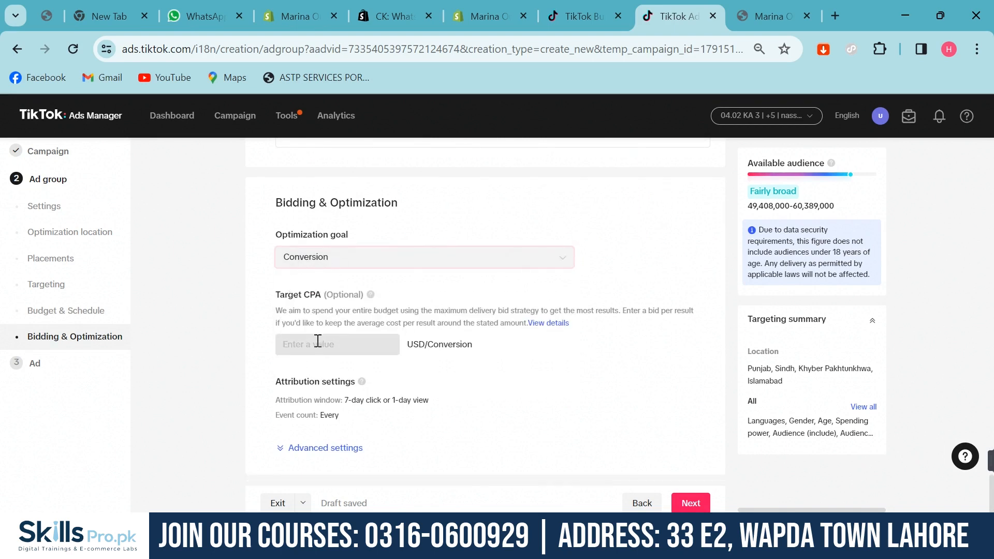
click(691, 502)
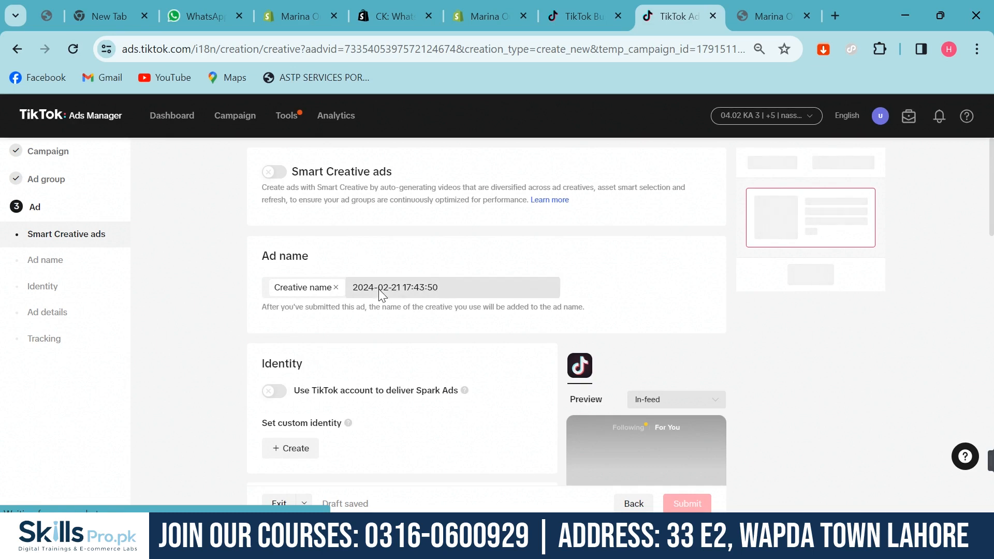
Step: Start a new custom identity for the ad with the display name marinaoutlet
scroll(375, 290, down, 1)
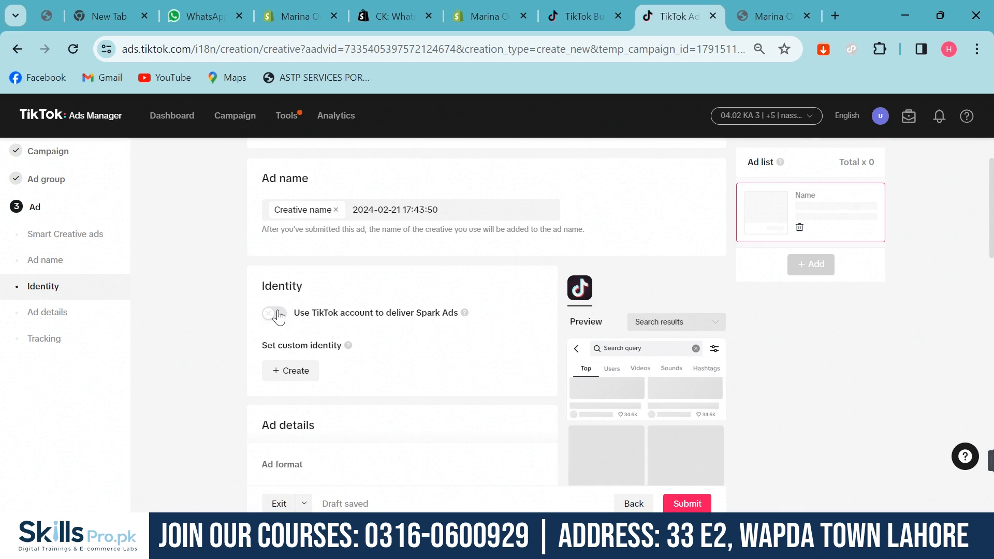
click(280, 373)
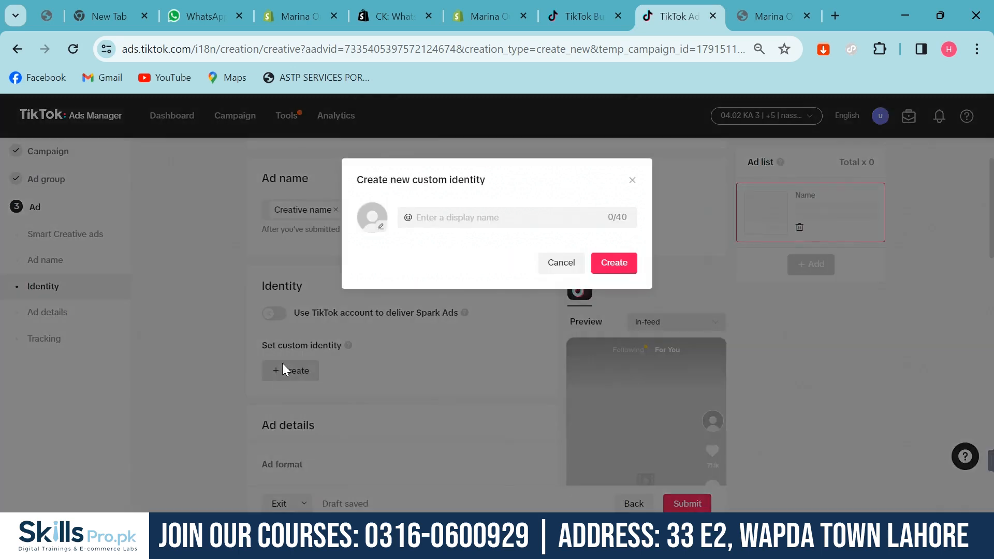
click(462, 223)
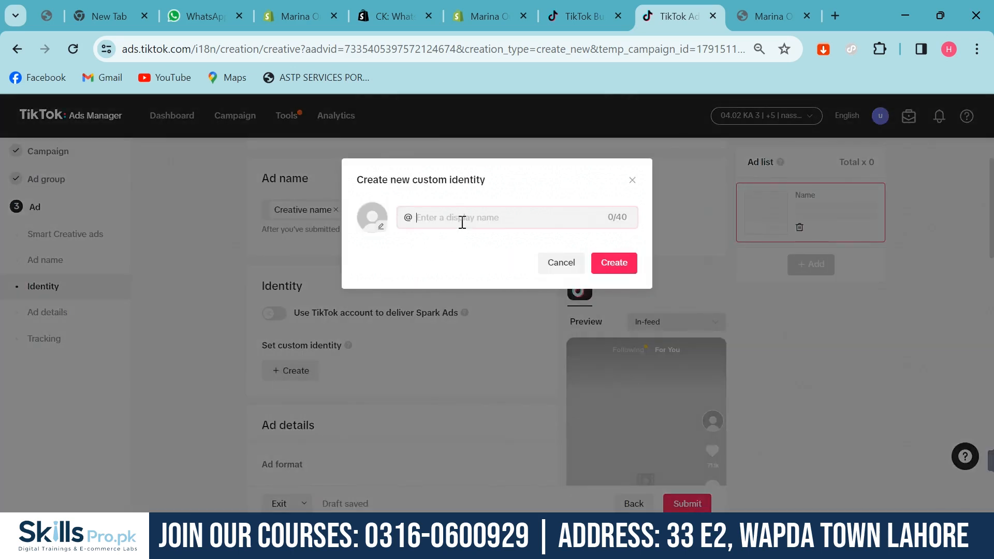
text(marinaoutlet)
Step: Use the marina outlet (6) image from Downloads as the identity's profile picture, accept the default crop and create the identity
click(381, 226)
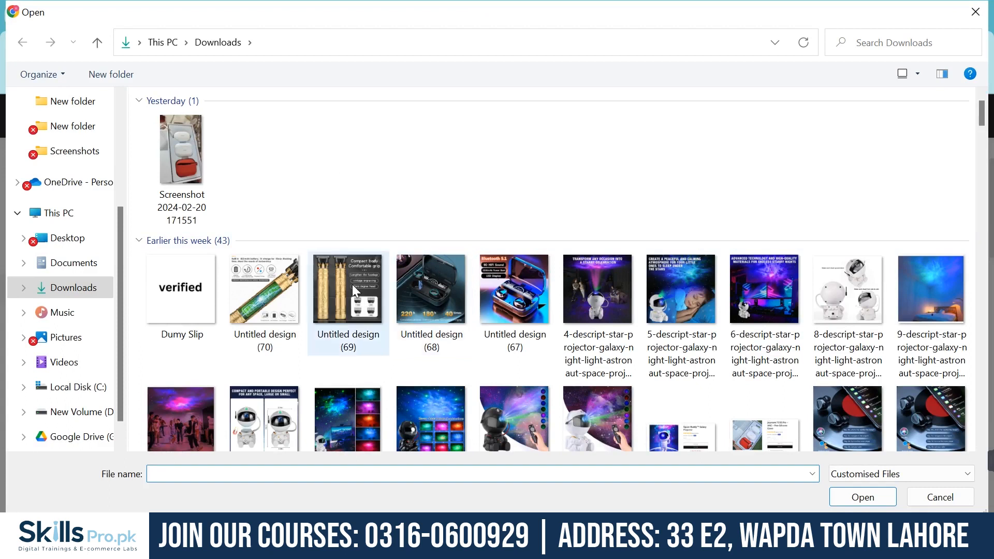
scroll(352, 284, down, 3)
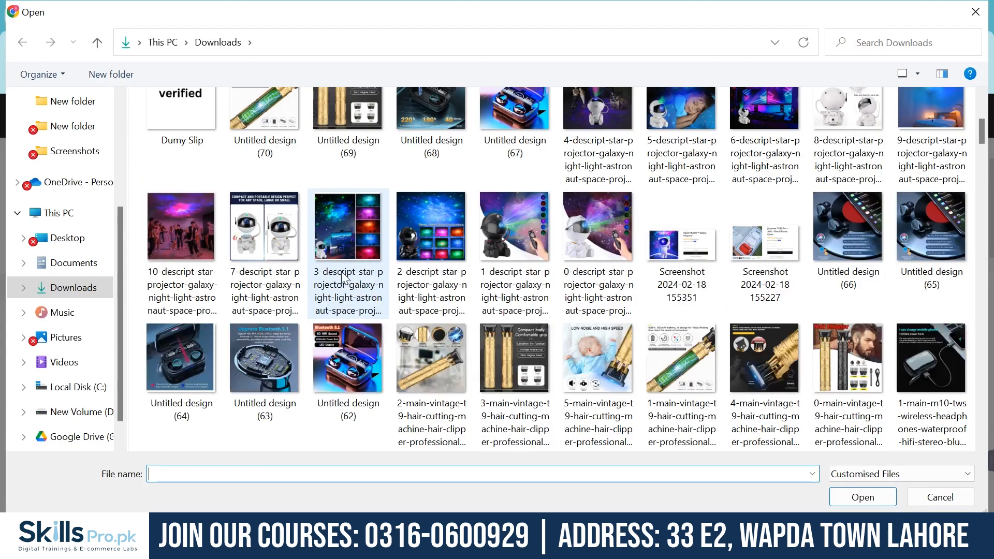
scroll(343, 278, down, 2)
scroll(342, 278, down, 6)
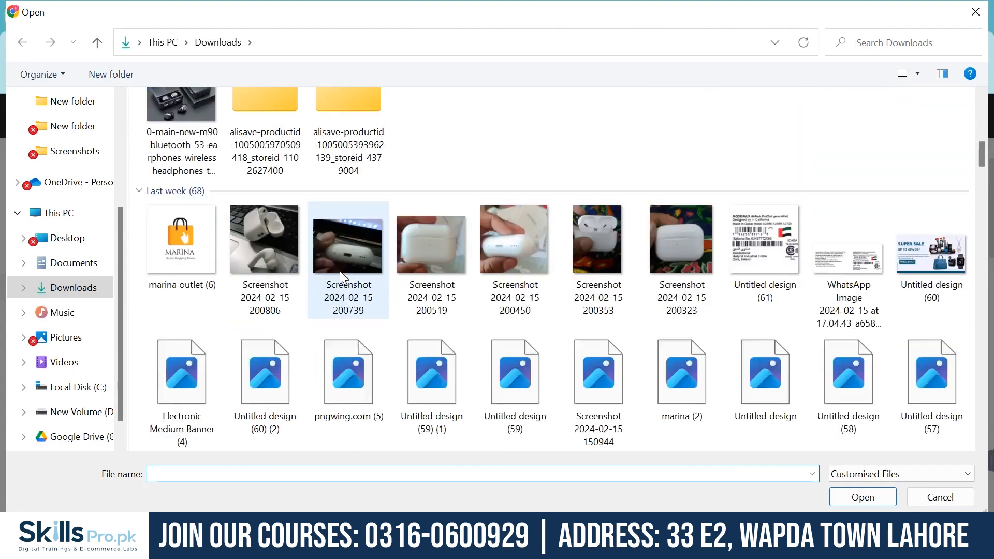
click(173, 235)
click(862, 496)
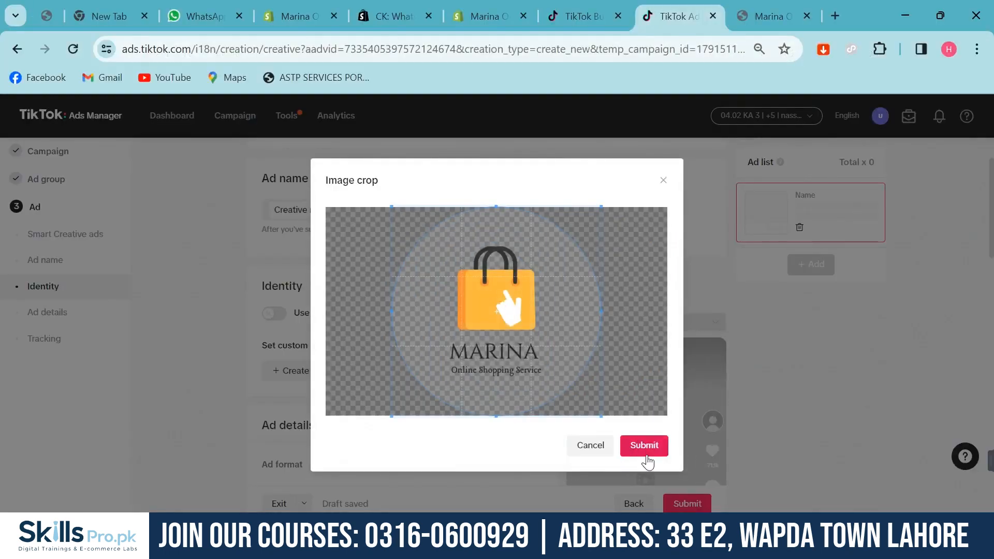
click(642, 445)
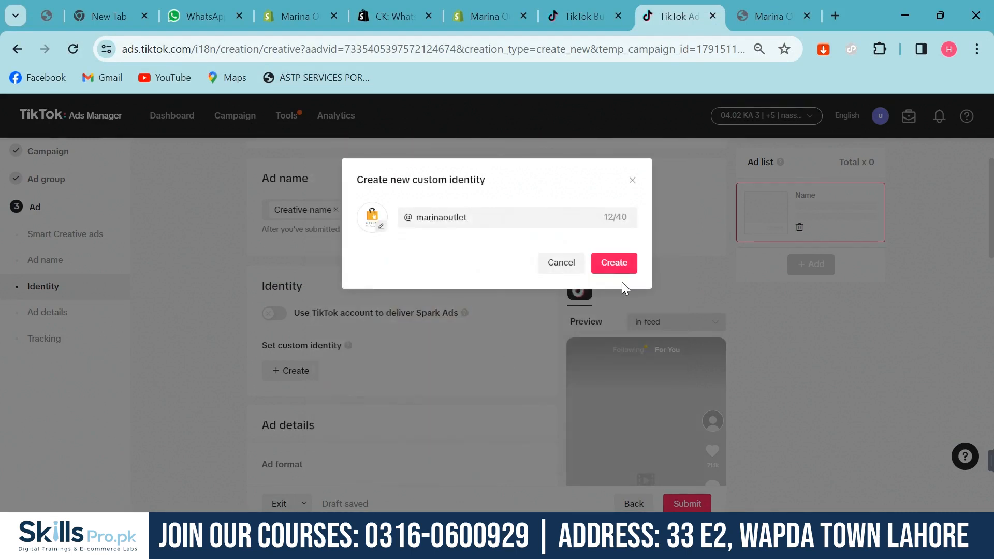
click(614, 264)
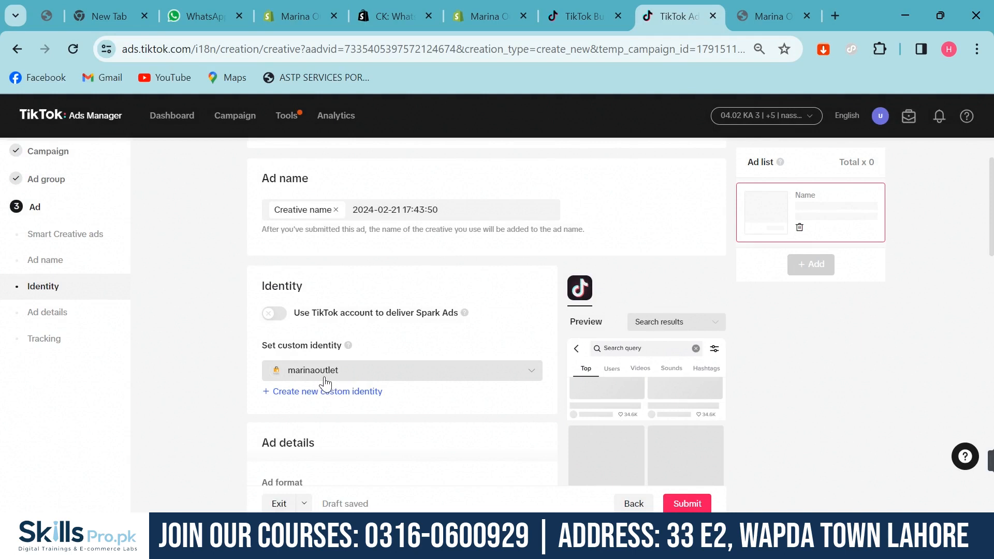
scroll(832, 388, down, 3)
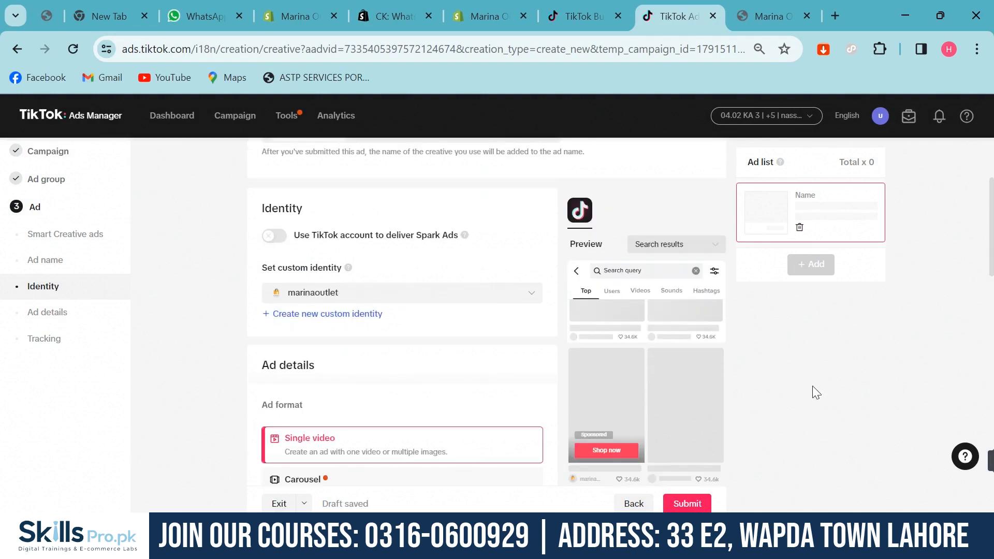
Step: Keep the single video ad format, start uploading a video for the ad creative and browse to the Desktop folder for the file
scroll(334, 325, down, 3)
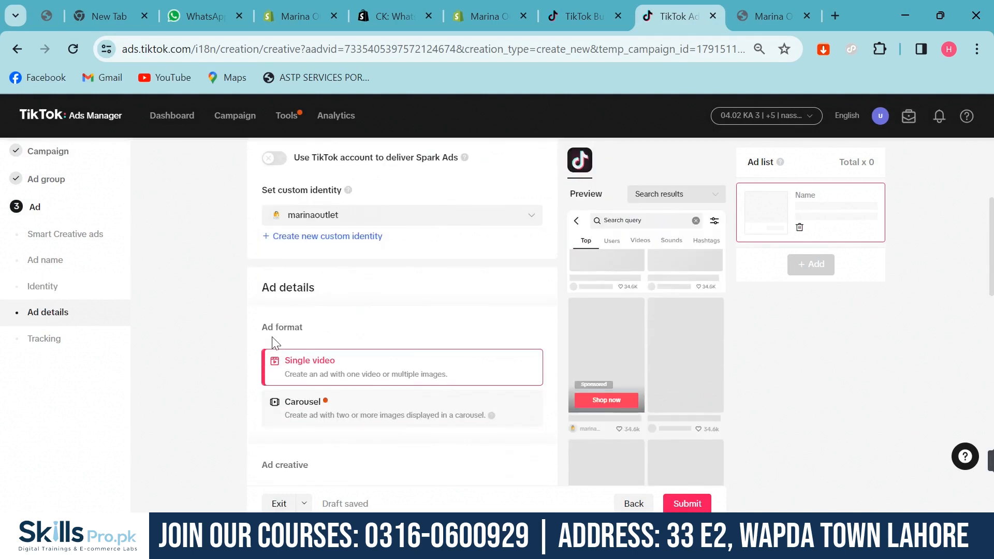
drag(300, 327, 262, 326)
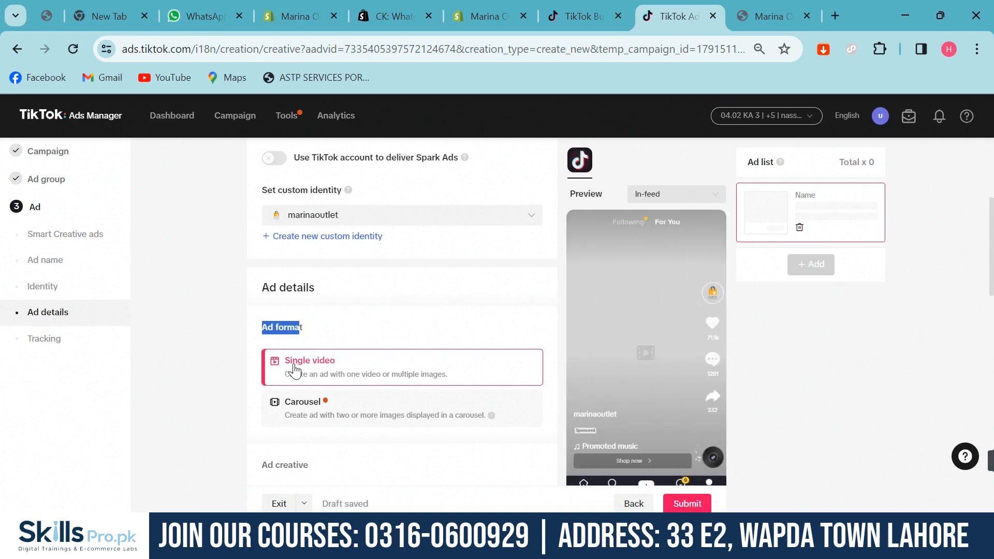
scroll(297, 367, down, 6)
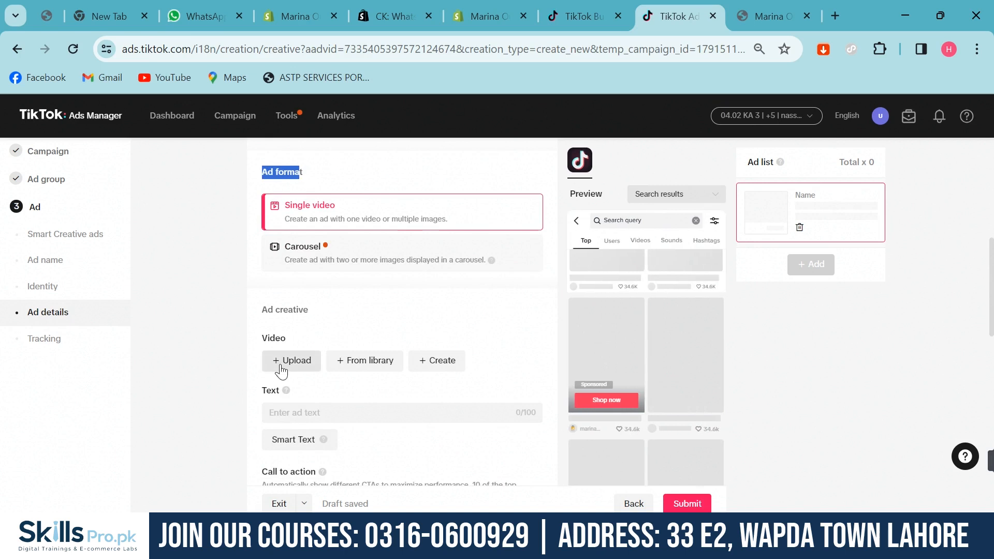
click(281, 364)
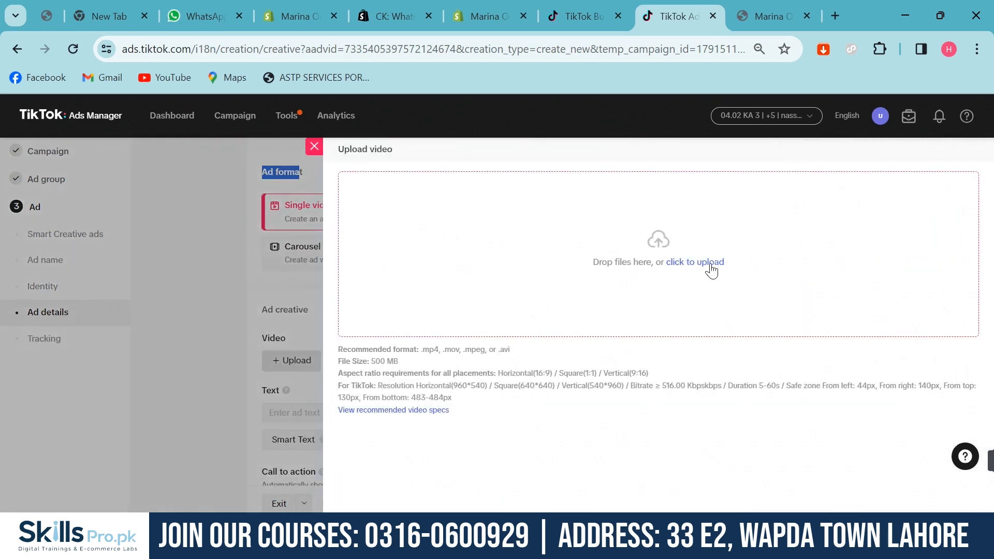
click(711, 268)
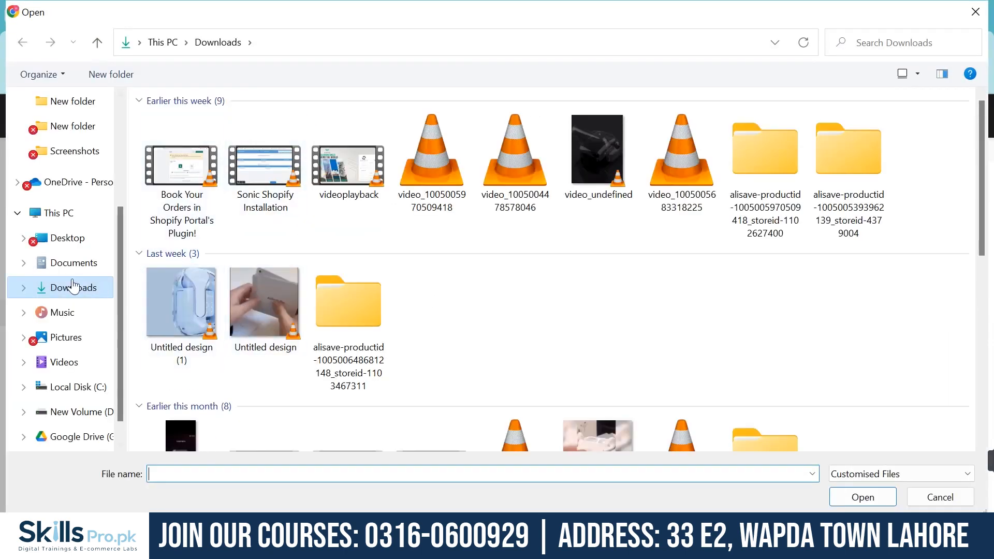
click(65, 239)
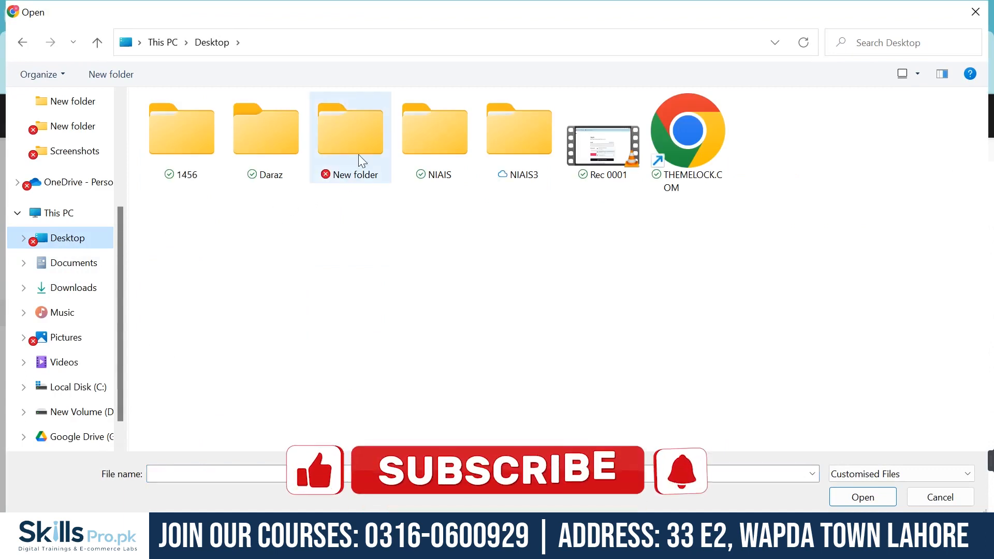